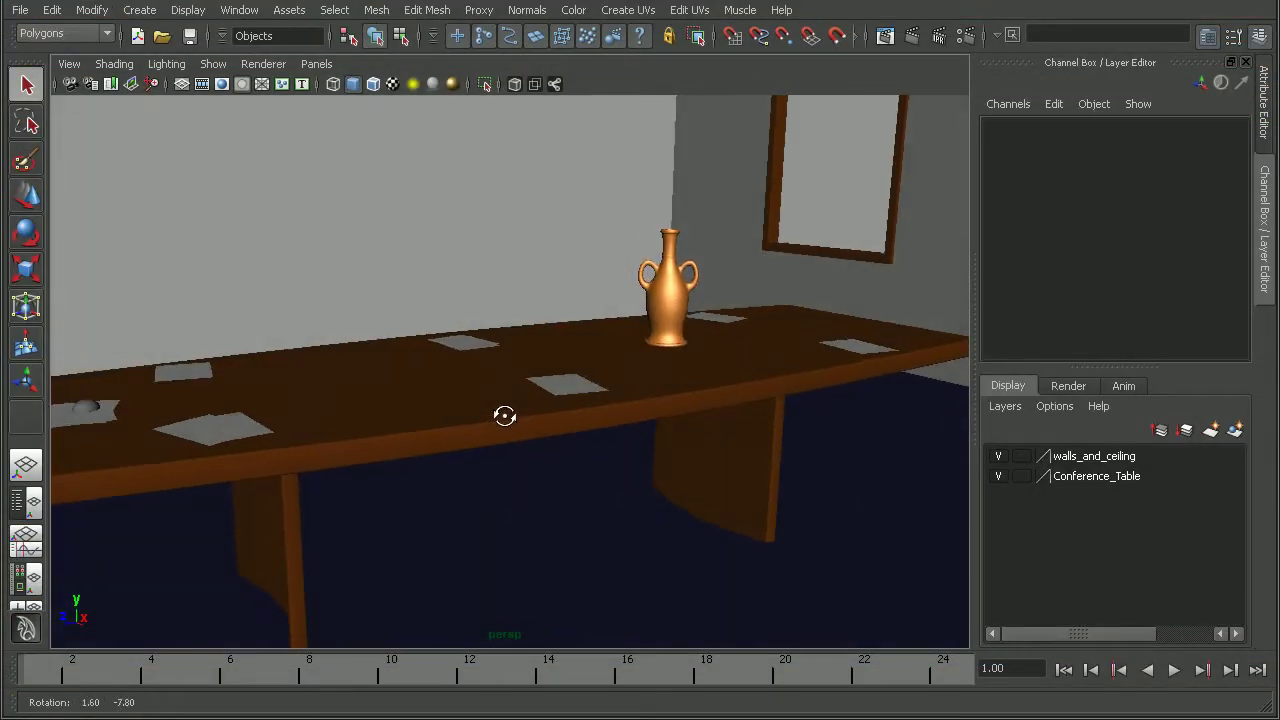
# - Select the vase on the conference table and orbit in until it fills the view
pyautogui.keyDown('alt'); pyautogui.moveTo(494, 417); pyautogui.dragTo(698, 438, button='right'); pyautogui.keyUp('alt')
pyautogui.click(651, 342)
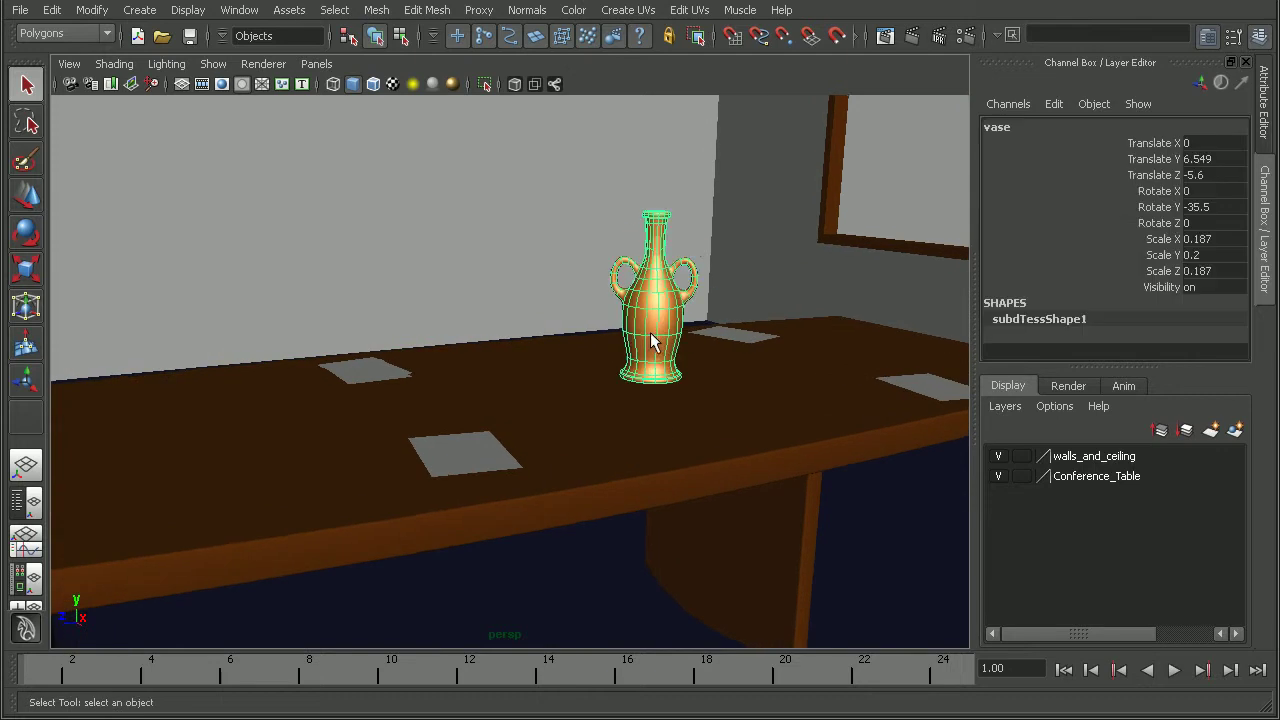
pyautogui.keyDown('alt'); pyautogui.moveTo(625, 422); pyautogui.dragTo(441, 452); pyautogui.keyUp('alt')
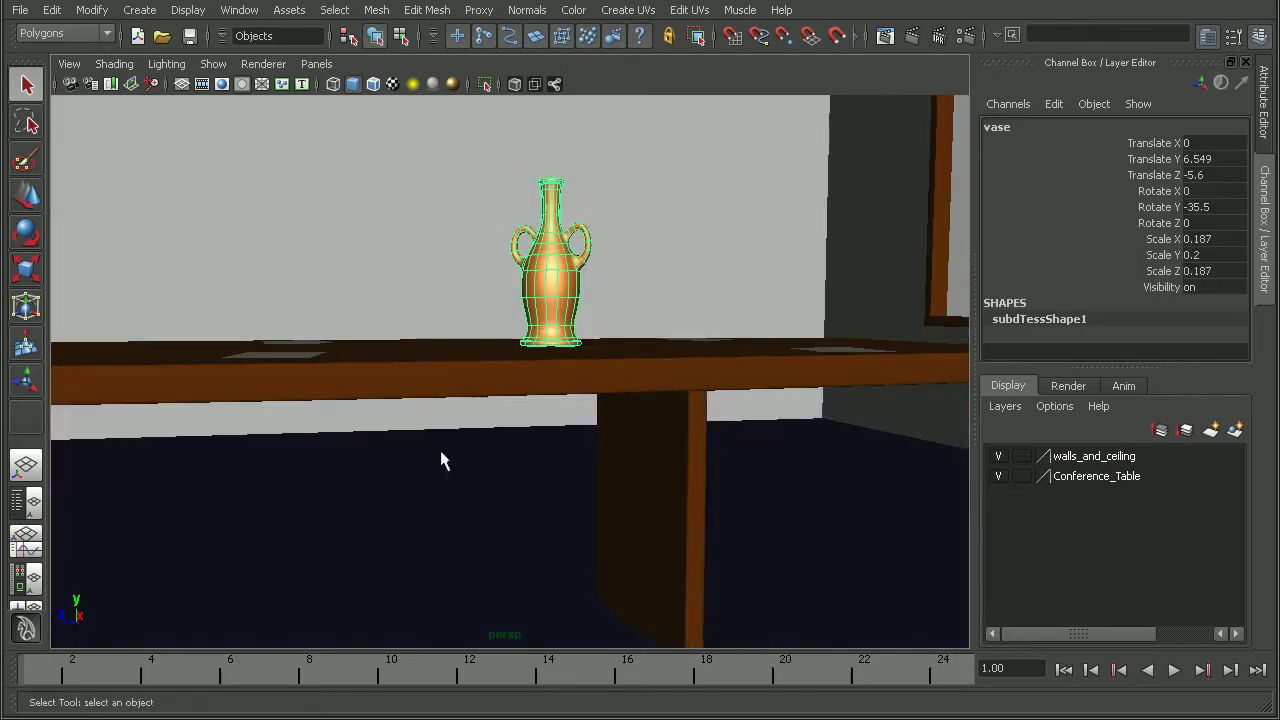
pyautogui.keyDown('alt'); pyautogui.moveTo(482, 405); pyautogui.dragTo(582, 482); pyautogui.keyUp('alt')
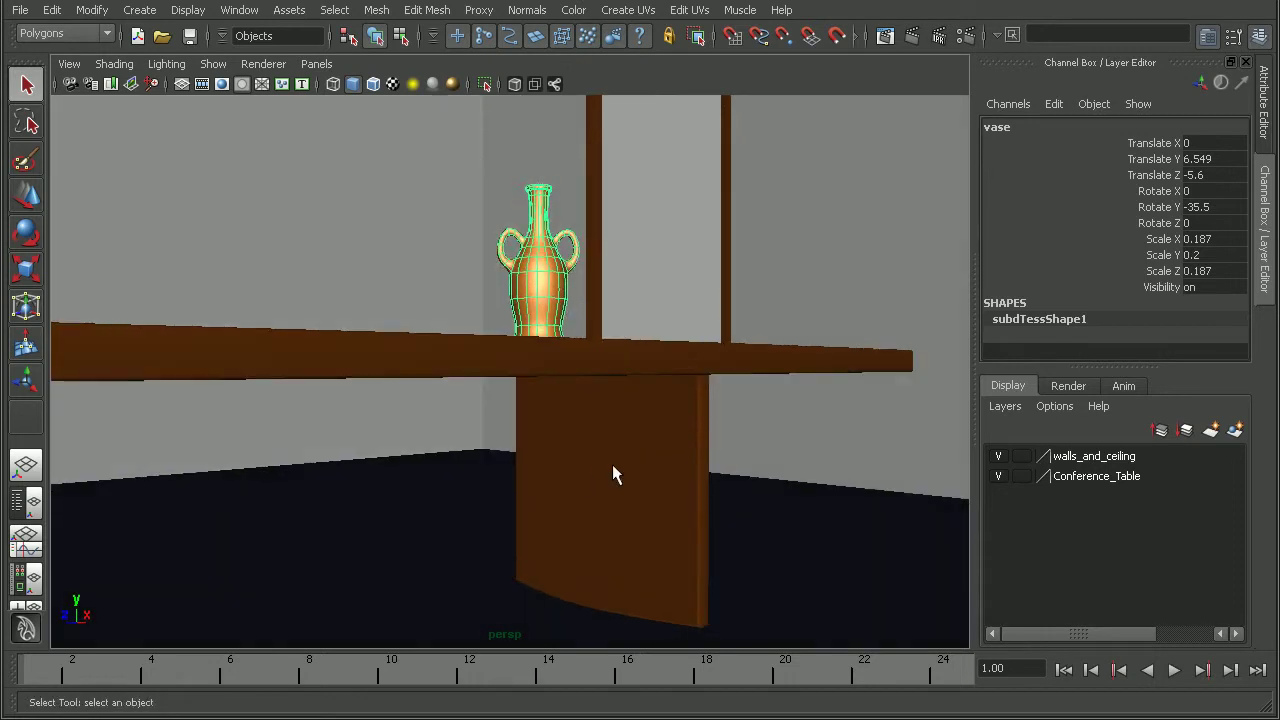
pyautogui.keyDown('alt'); pyautogui.moveTo(625, 406); pyautogui.dragTo(626, 410); pyautogui.keyUp('alt')
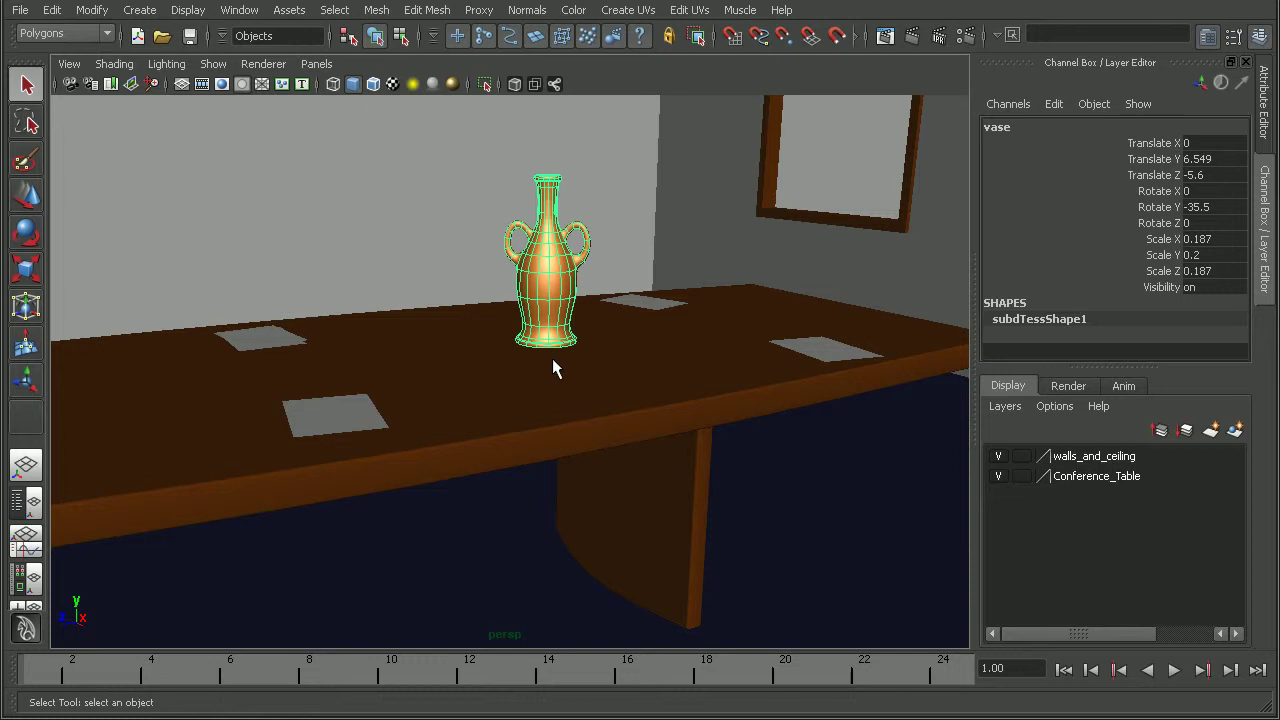
pyautogui.keyDown('alt'); pyautogui.moveTo(552, 353); pyautogui.dragTo(879, 409, button='right'); pyautogui.keyUp('alt')
# - Frame the vase and orbit around it from several sides, then pull back
pyautogui.press('f')
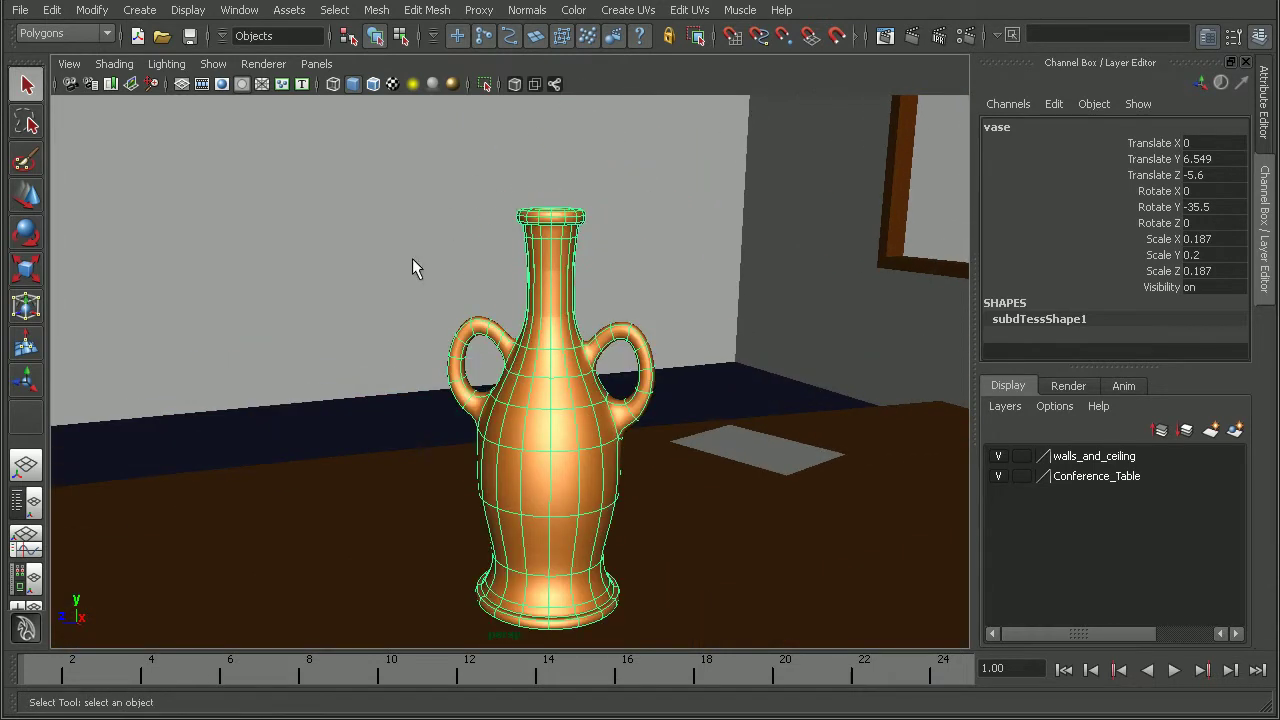
pyautogui.keyDown('alt'); pyautogui.moveTo(460, 417); pyautogui.dragTo(418, 392); pyautogui.keyUp('alt')
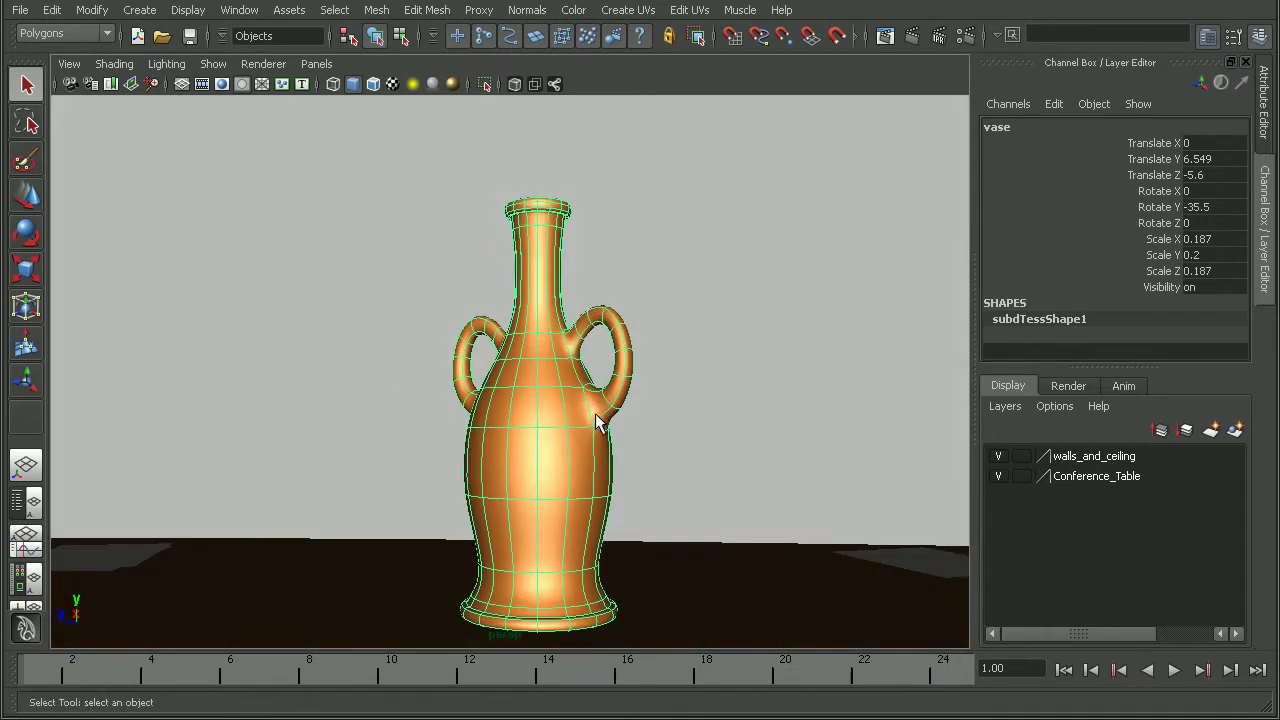
pyautogui.moveTo(594, 400)
pyautogui.keyDown('alt'); pyautogui.mouseDown()
pyautogui.moveTo(571, 406)
pyautogui.moveTo(594, 414)
pyautogui.mouseUp(); pyautogui.keyUp('alt')
pyautogui.keyDown('alt'); pyautogui.moveTo(607, 543); pyautogui.dragTo(466, 366); pyautogui.keyUp('alt')
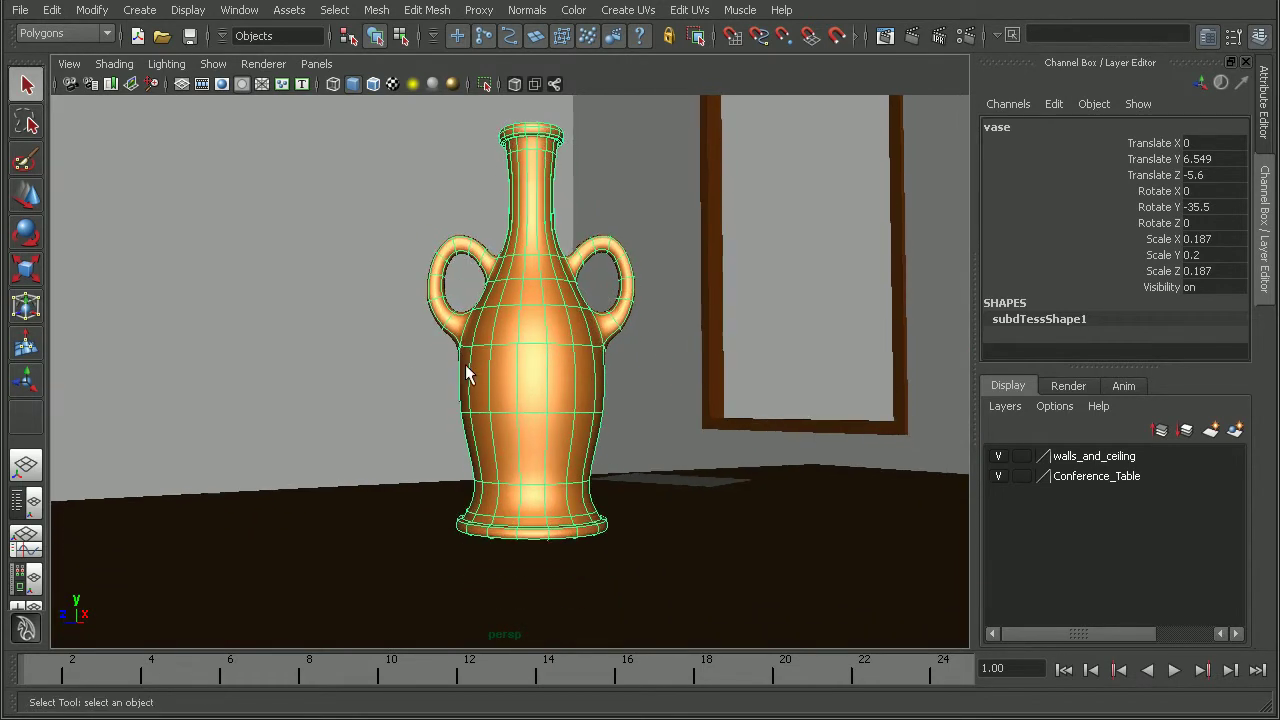
pyautogui.keyDown('alt'); pyautogui.moveTo(588, 535); pyautogui.dragTo(590, 470); pyautogui.keyUp('alt')
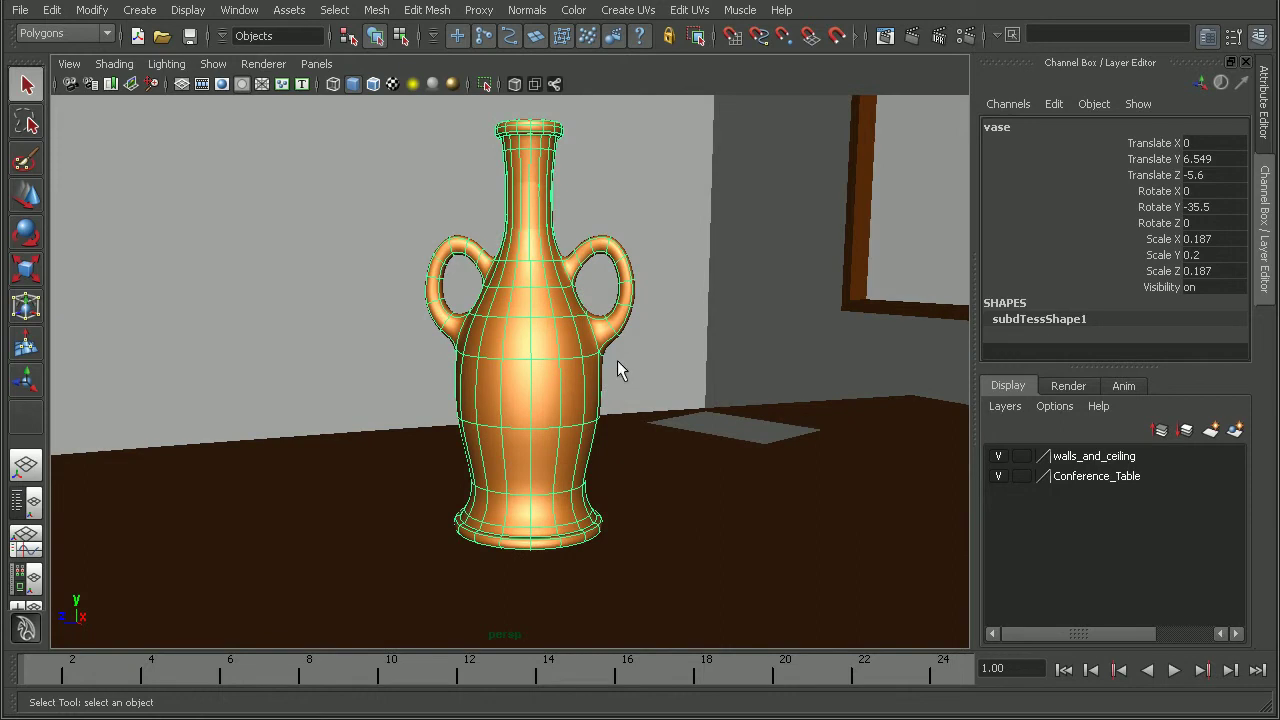
pyautogui.keyDown('alt'); pyautogui.moveTo(620, 363); pyautogui.dragTo(583, 377); pyautogui.keyUp('alt')
pyautogui.keyDown('alt'); pyautogui.moveTo(583, 377); pyautogui.dragTo(533, 370, button='right'); pyautogui.keyUp('alt')
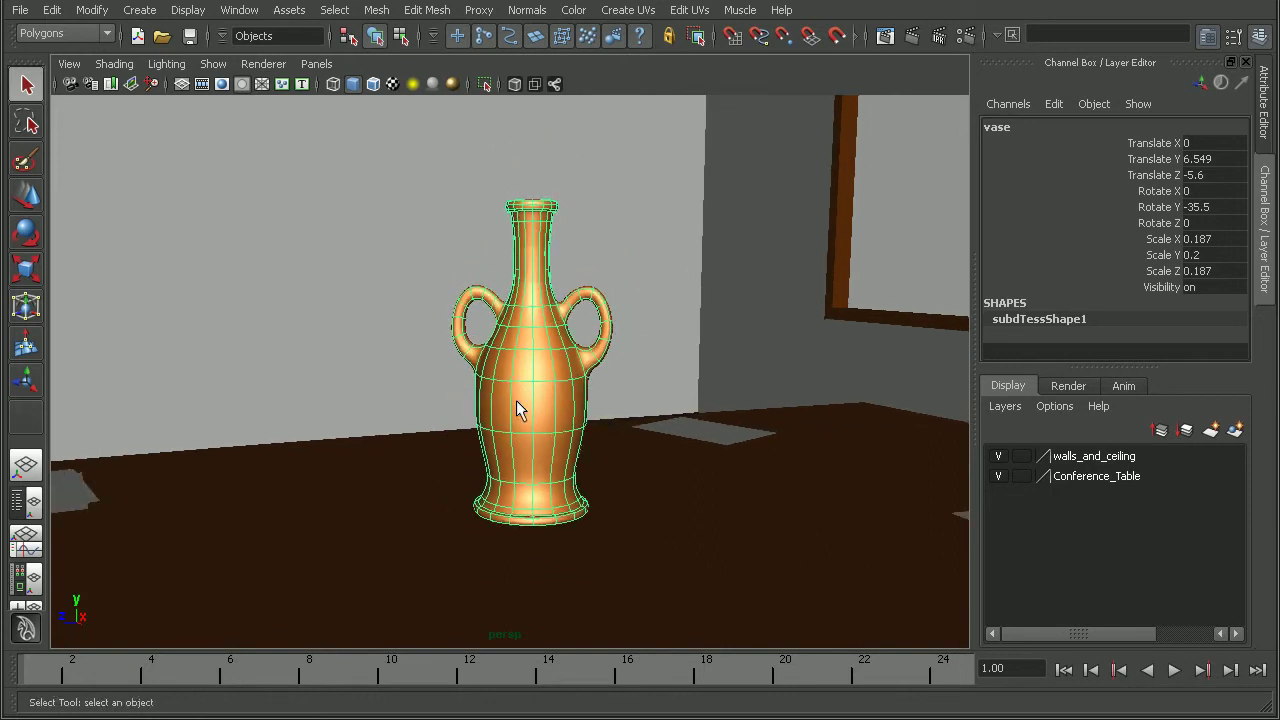
# - Switch the vase to Face mode and marquee-select its faces from the handles up
pyautogui.moveTo(538, 270); pyautogui.dragTo(540, 314, button='right')
pyautogui.keyDown('alt'); pyautogui.moveTo(540, 314); pyautogui.dragTo(530, 338); pyautogui.keyUp('alt')
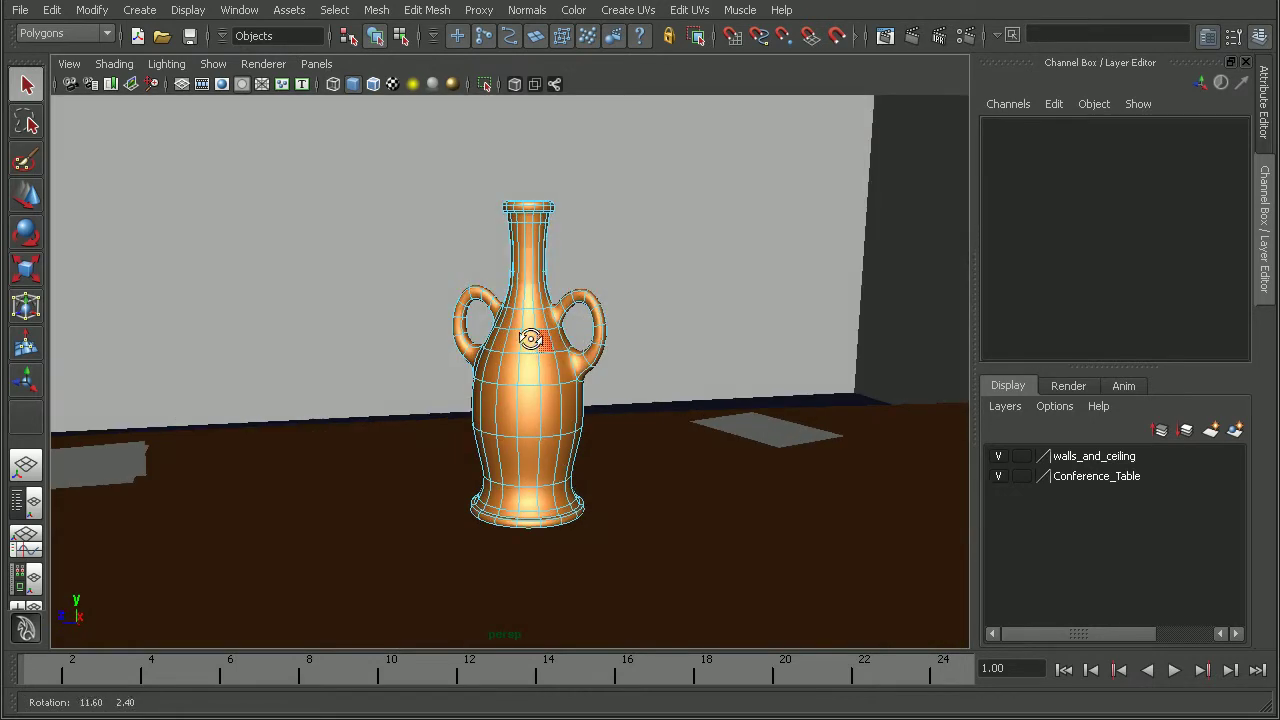
pyautogui.moveTo(417, 163); pyautogui.dragTo(523, 366)
pyautogui.keyDown('alt'); pyautogui.moveTo(523, 366); pyautogui.dragTo(660, 386, button='right'); pyautogui.keyUp('alt')
pyautogui.keyDown('alt'); pyautogui.moveTo(660, 386); pyautogui.dragTo(520, 380); pyautogui.keyUp('alt')
# - Check the upper-face selection in wireframe, then return to smooth shaded display
pyautogui.press('4')
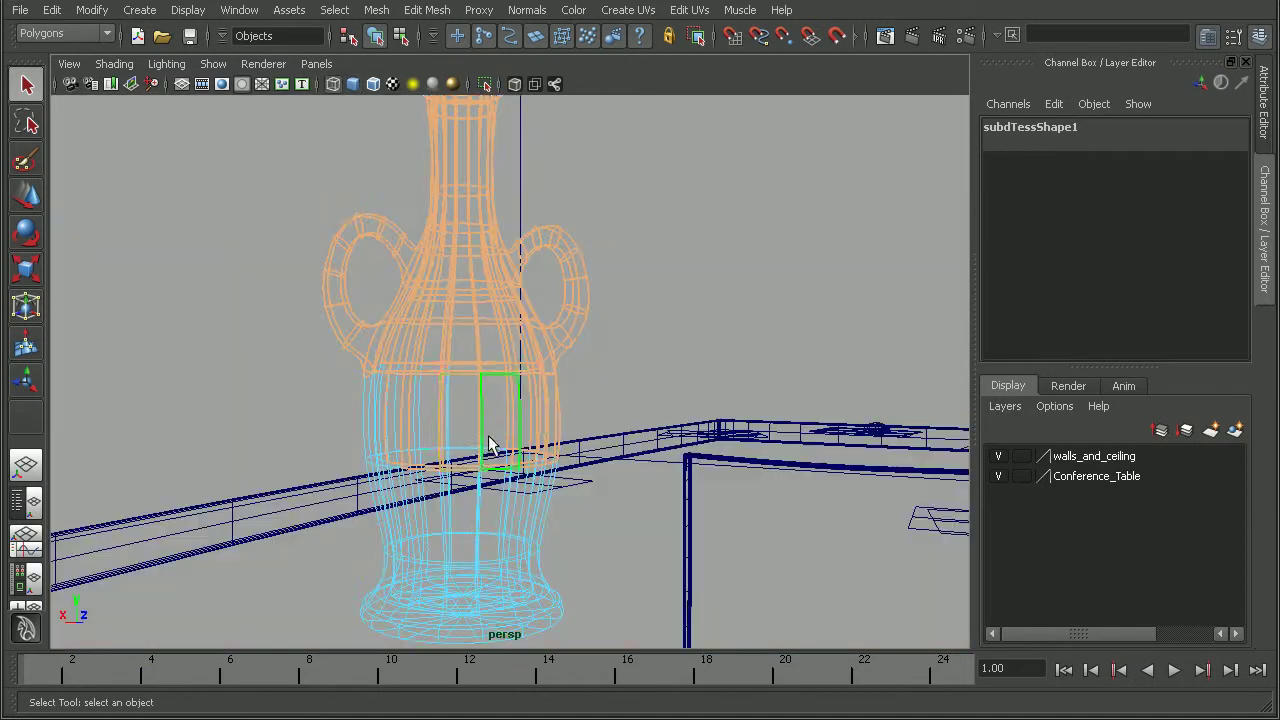
pyautogui.keyDown('alt'); pyautogui.moveTo(490, 443); pyautogui.dragTo(560, 457); pyautogui.keyUp('alt')
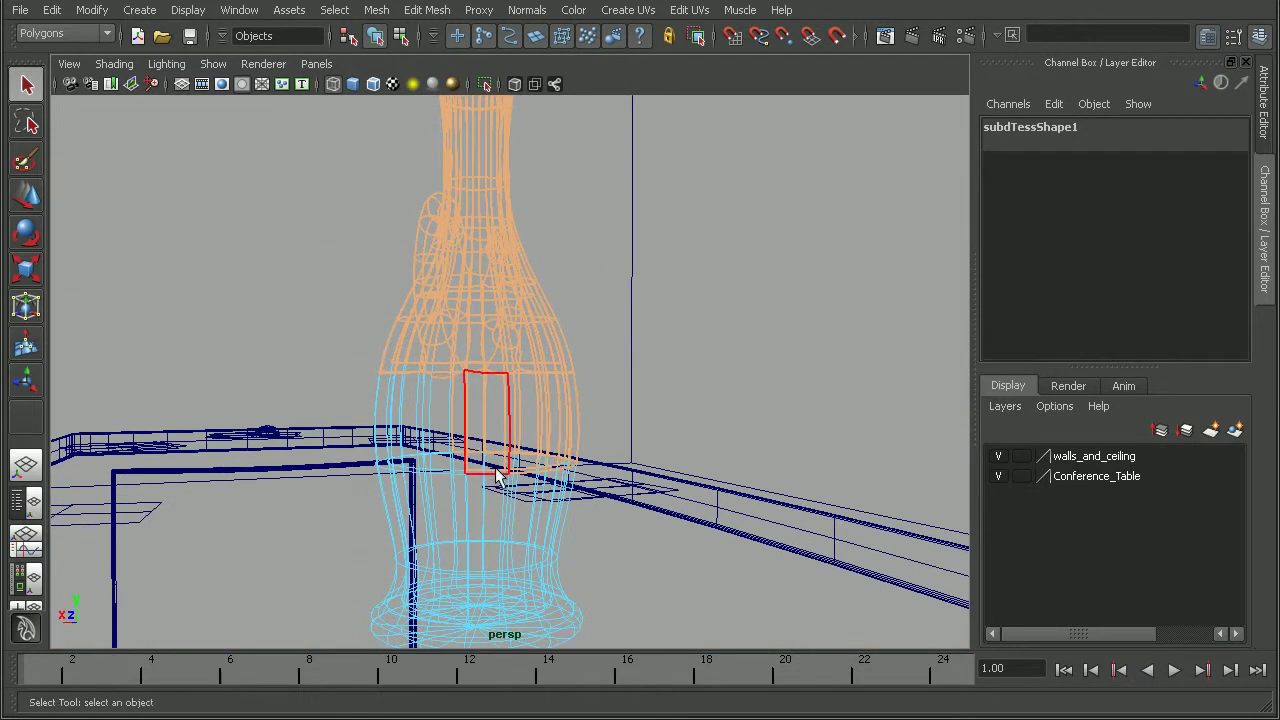
pyautogui.moveTo(711, 537)
pyautogui.keyDown('alt'); pyautogui.mouseDown()
pyautogui.moveTo(528, 499)
pyautogui.moveTo(686, 509)
pyautogui.moveTo(751, 491)
pyautogui.moveTo(668, 497)
pyautogui.moveTo(749, 514)
pyautogui.mouseUp(); pyautogui.keyUp('alt')
pyautogui.press('5')
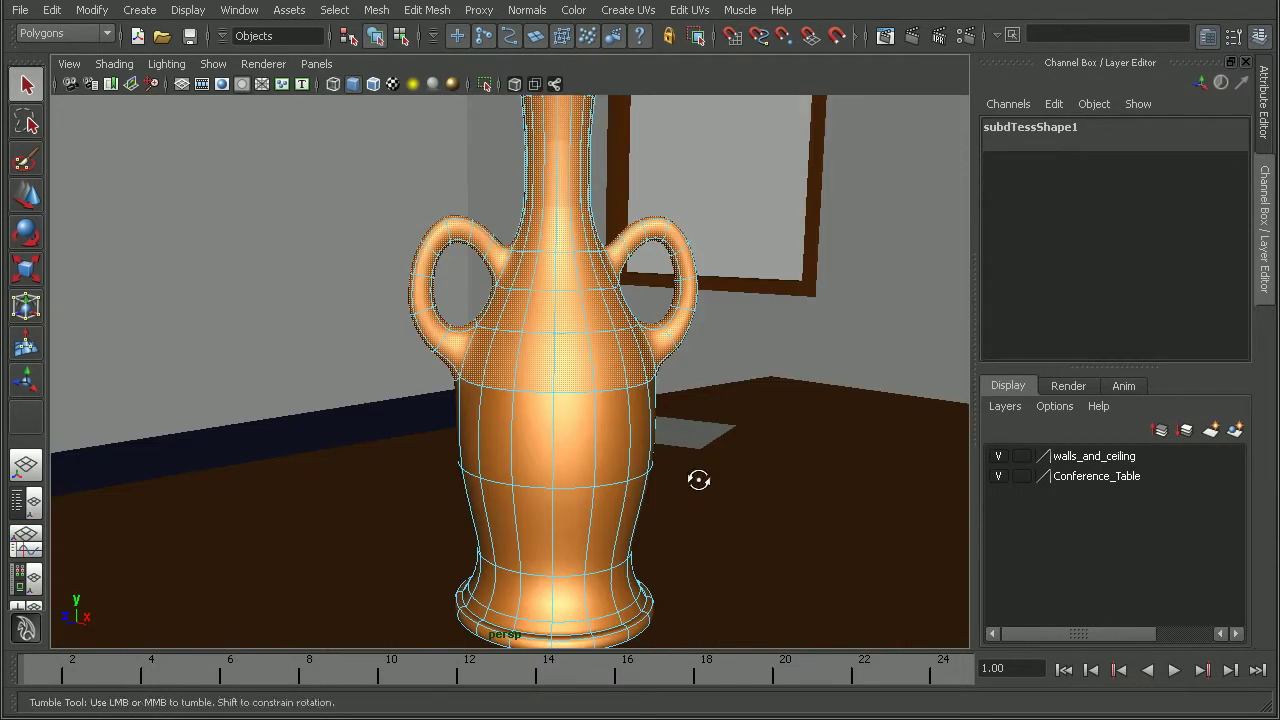
pyautogui.keyDown('alt'); pyautogui.moveTo(698, 480); pyautogui.dragTo(686, 490); pyautogui.keyUp('alt')
pyautogui.scroll(-3, 652, 410)
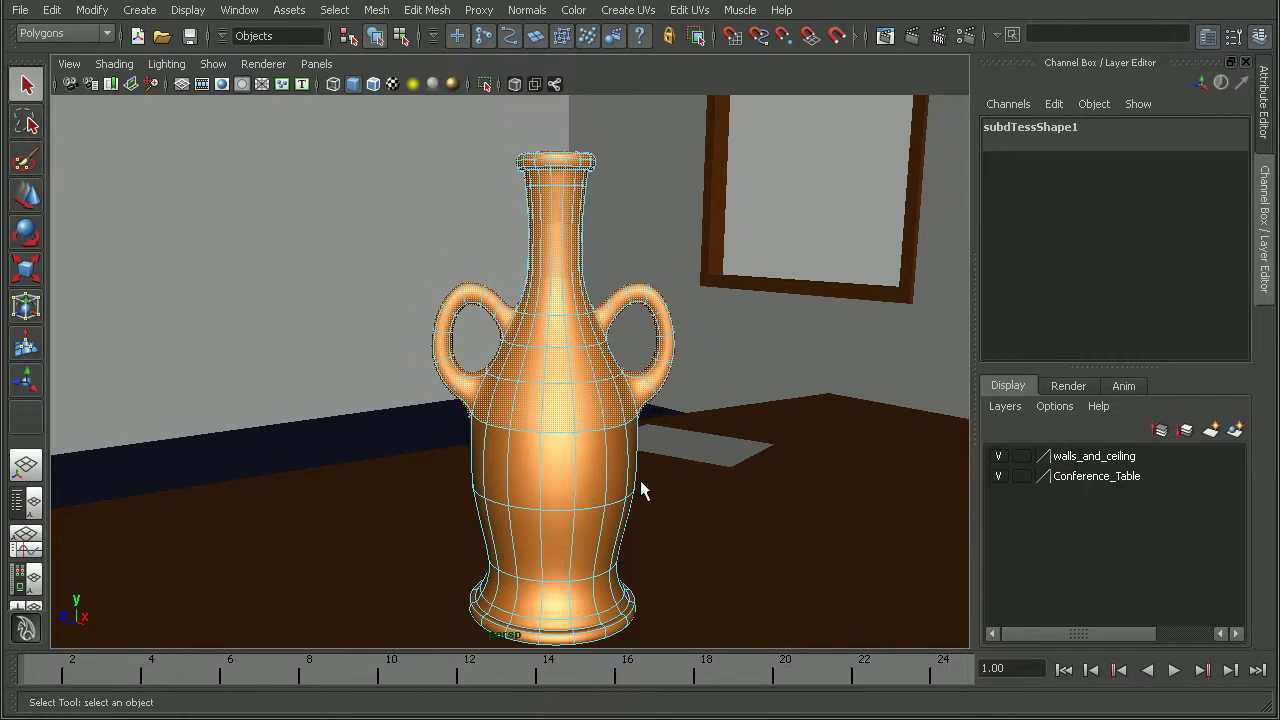
# - Switch to the Polygons menu set and split the selected upper faces off the vase
pyautogui.click(55, 34)
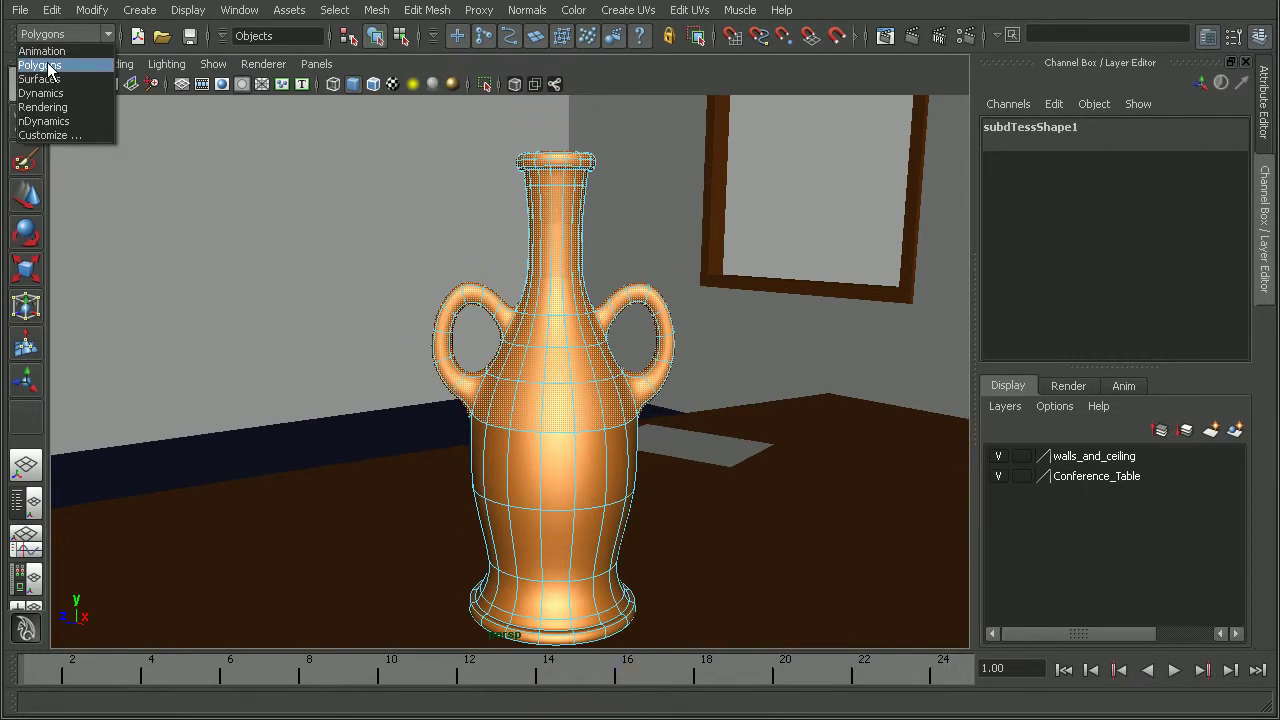
pyautogui.click(48, 66)
pyautogui.click(384, 14)
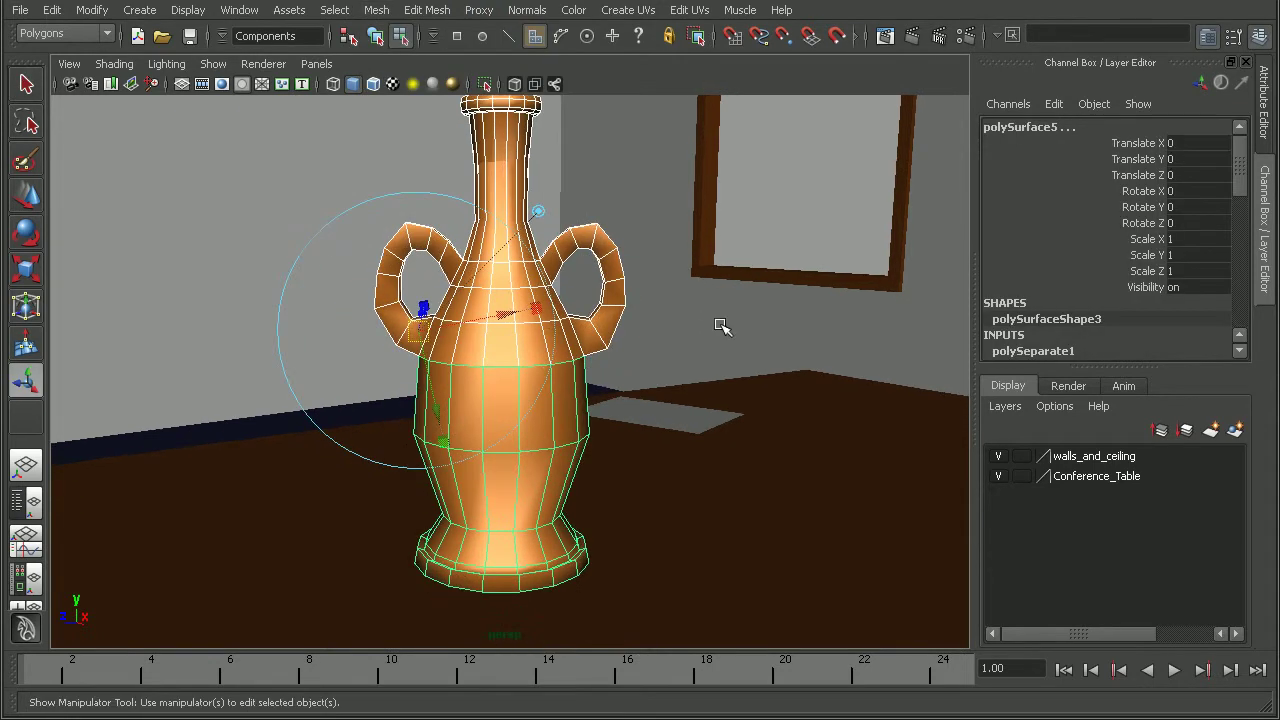
pyautogui.click(535, 168)
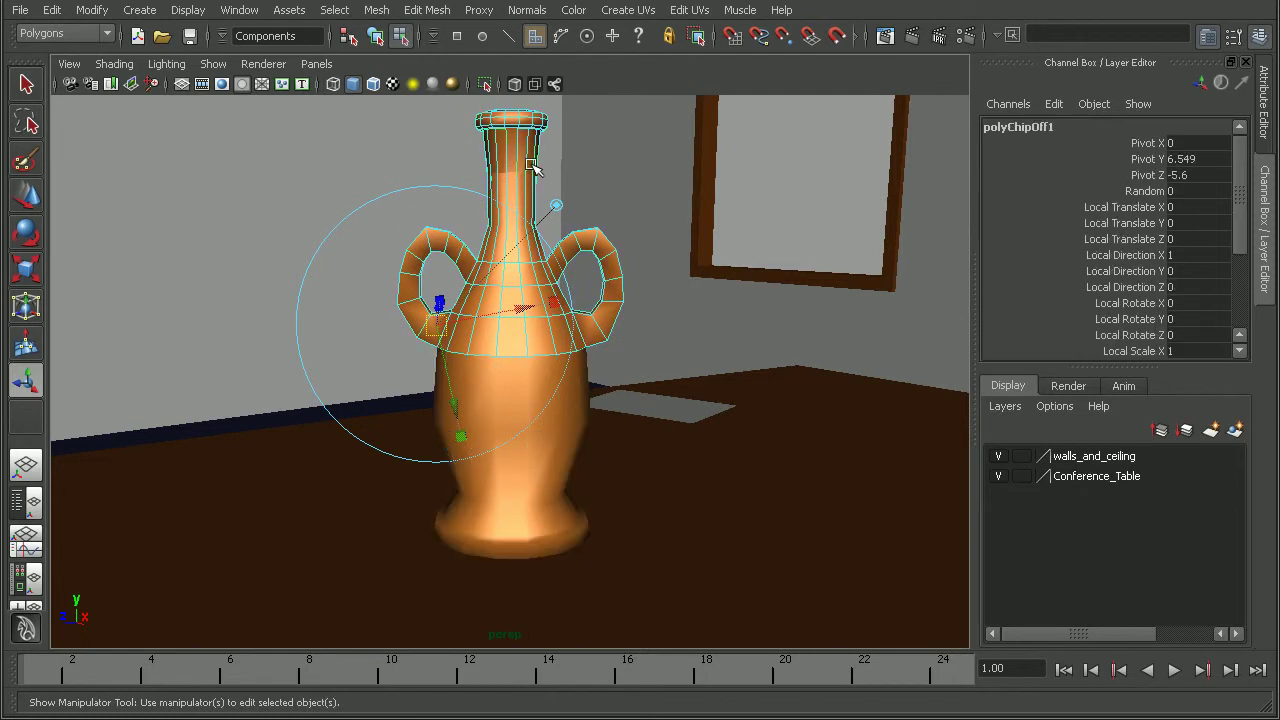
# - Return to object mode and select the vase's upper piece, polySurface4
pyautogui.click(376, 36)
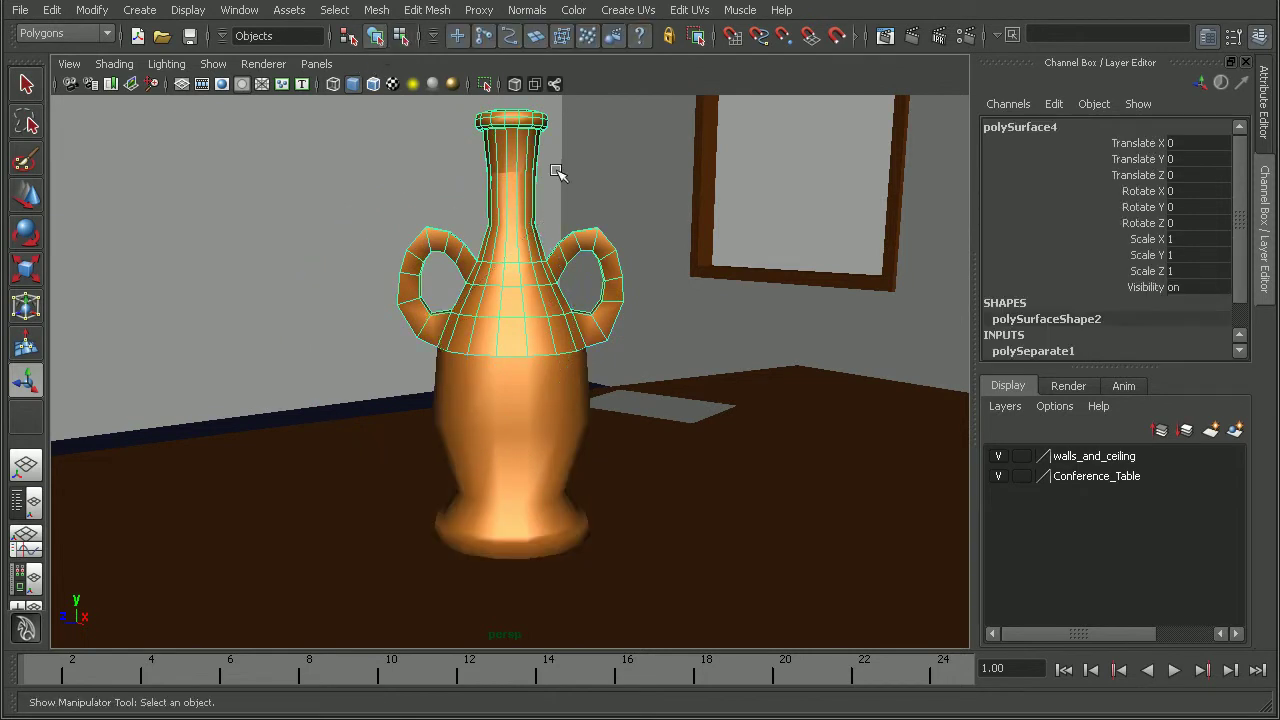
pyautogui.click(523, 409)
pyautogui.keyDown('alt'); pyautogui.moveTo(523, 409); pyautogui.dragTo(414, 412); pyautogui.keyUp('alt')
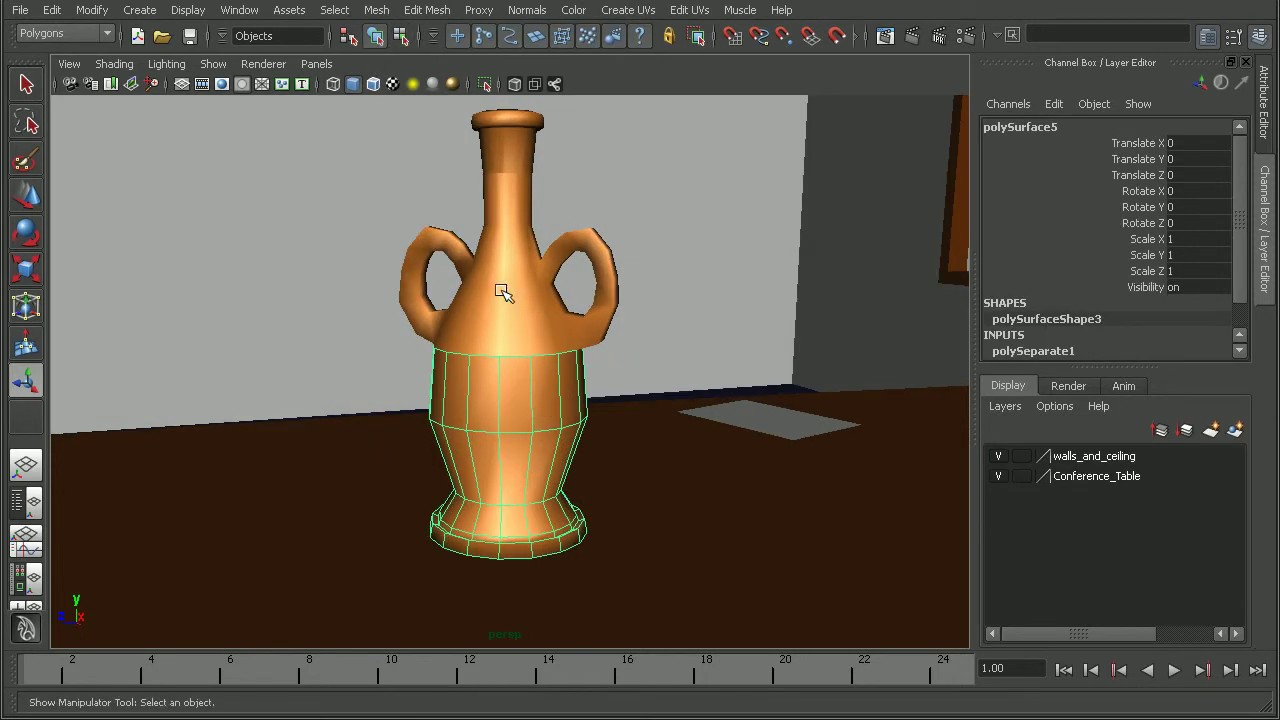
pyautogui.click(519, 162)
pyautogui.keyDown('alt'); pyautogui.moveTo(520, 460); pyautogui.dragTo(622, 445); pyautogui.keyUp('alt')
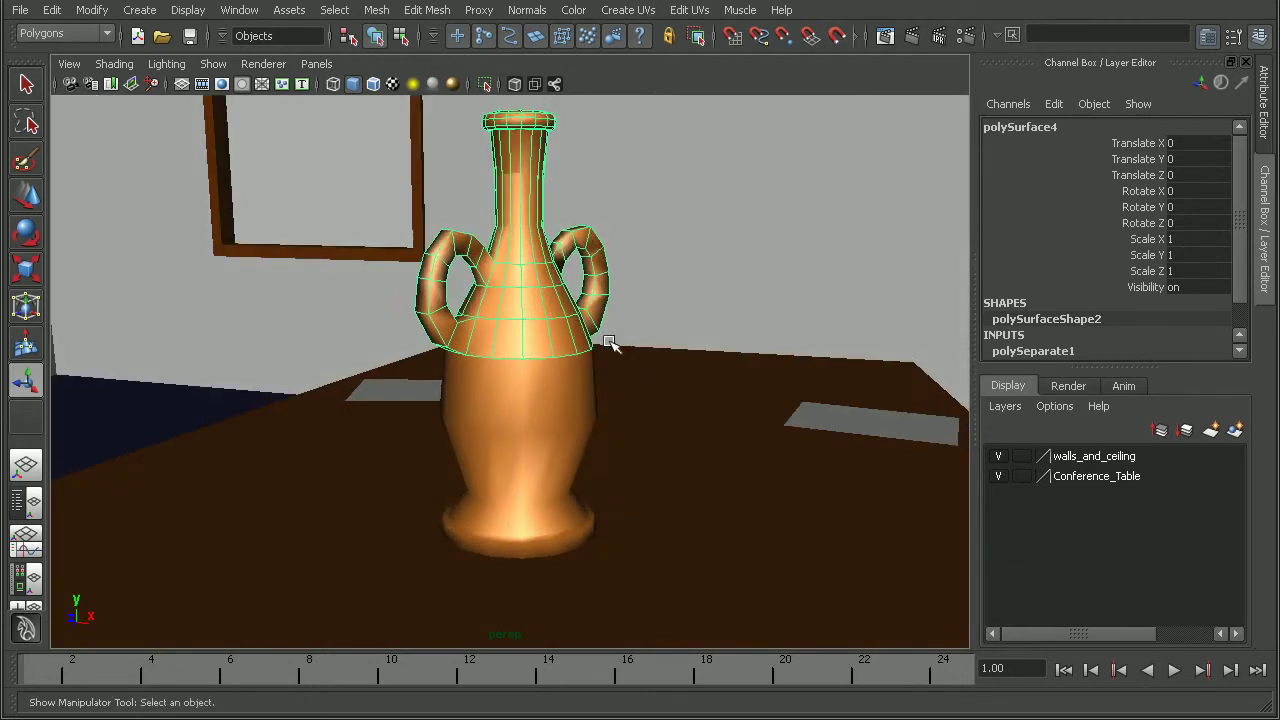
pyautogui.keyDown('alt'); pyautogui.moveTo(564, 338); pyautogui.dragTo(509, 337); pyautogui.keyUp('alt')
# - Select the vase's lower piece, polySurface5, to confirm the split
pyautogui.click(523, 457)
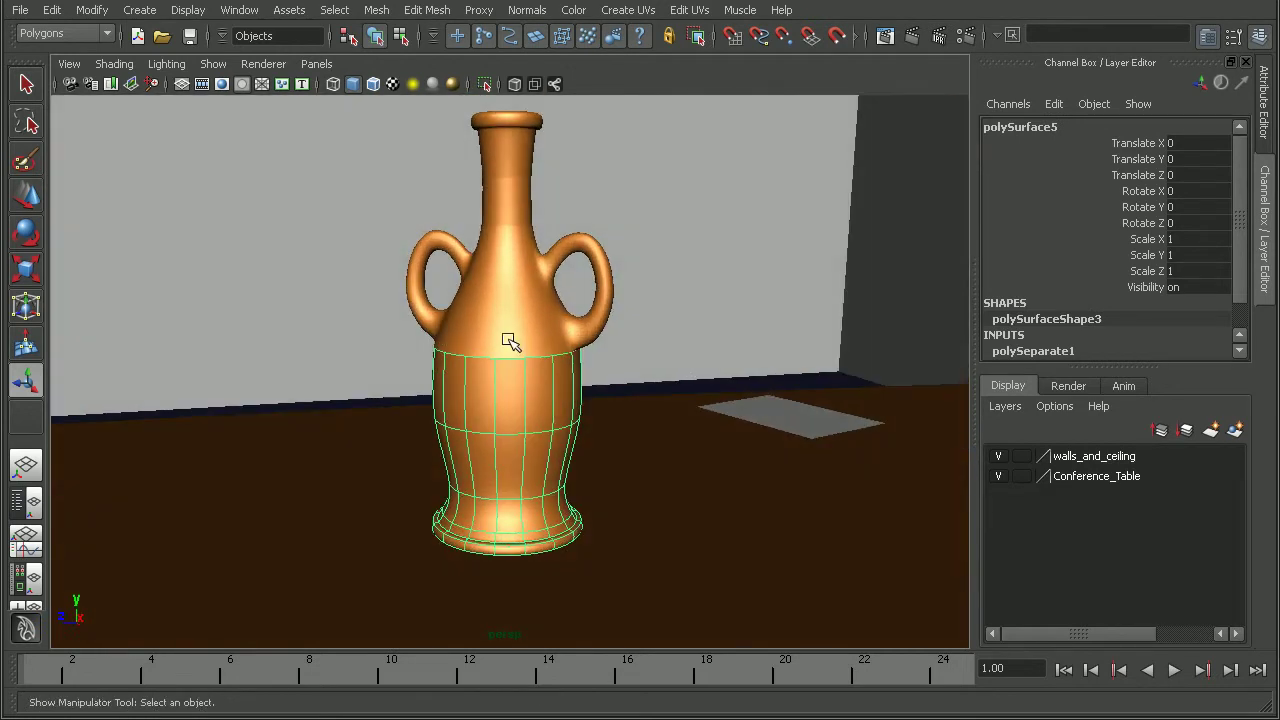
pyautogui.click(687, 325)
pyautogui.keyDown('alt'); pyautogui.moveTo(666, 406); pyautogui.dragTo(514, 330, button='right'); pyautogui.keyUp('alt')
pyautogui.keyDown('alt'); pyautogui.moveTo(512, 328); pyautogui.dragTo(628, 245); pyautogui.keyUp('alt')
pyautogui.keyDown('alt'); pyautogui.moveTo(591, 457); pyautogui.dragTo(560, 409); pyautogui.keyUp('alt')
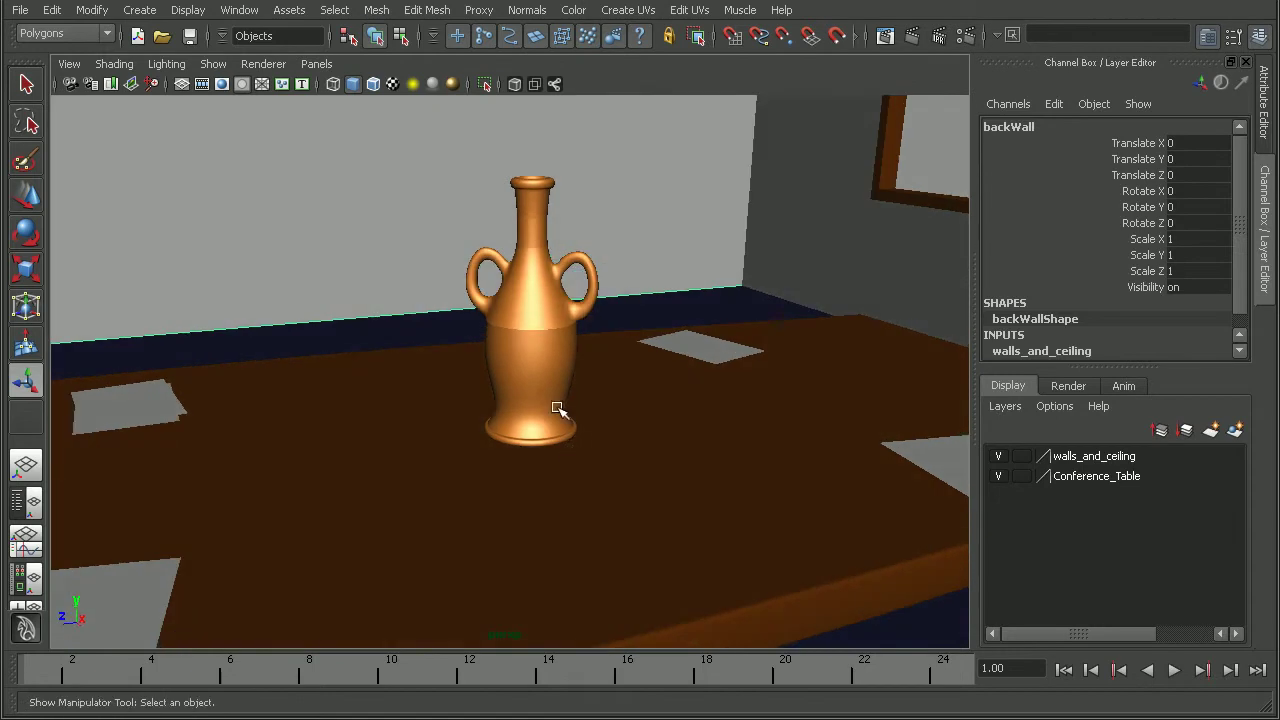
# - Pickwalk up from the lower piece to select the whole vase group
pyautogui.click(543, 385)
pyautogui.press('Up')
pyautogui.keyDown('alt'); pyautogui.moveTo(632, 391); pyautogui.dragTo(610, 369); pyautogui.keyUp('alt')
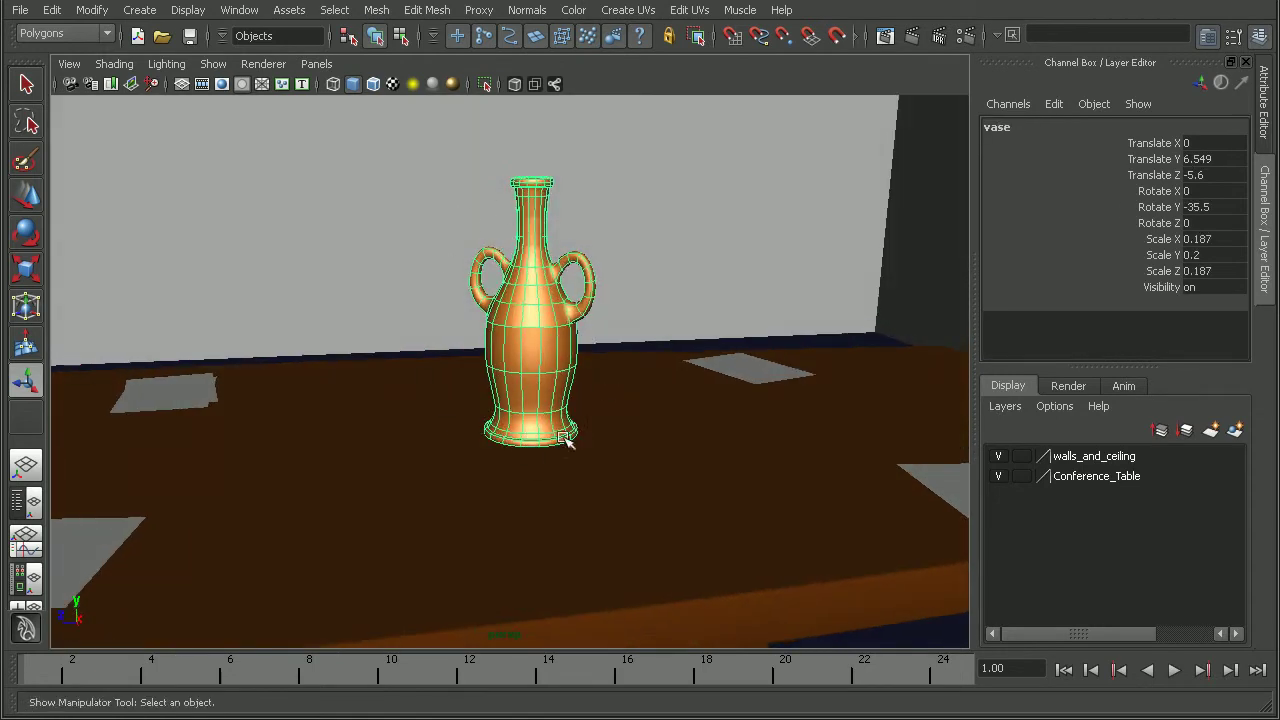
pyautogui.keyDown('alt'); pyautogui.moveTo(490, 374); pyautogui.dragTo(504, 375); pyautogui.keyUp('alt')
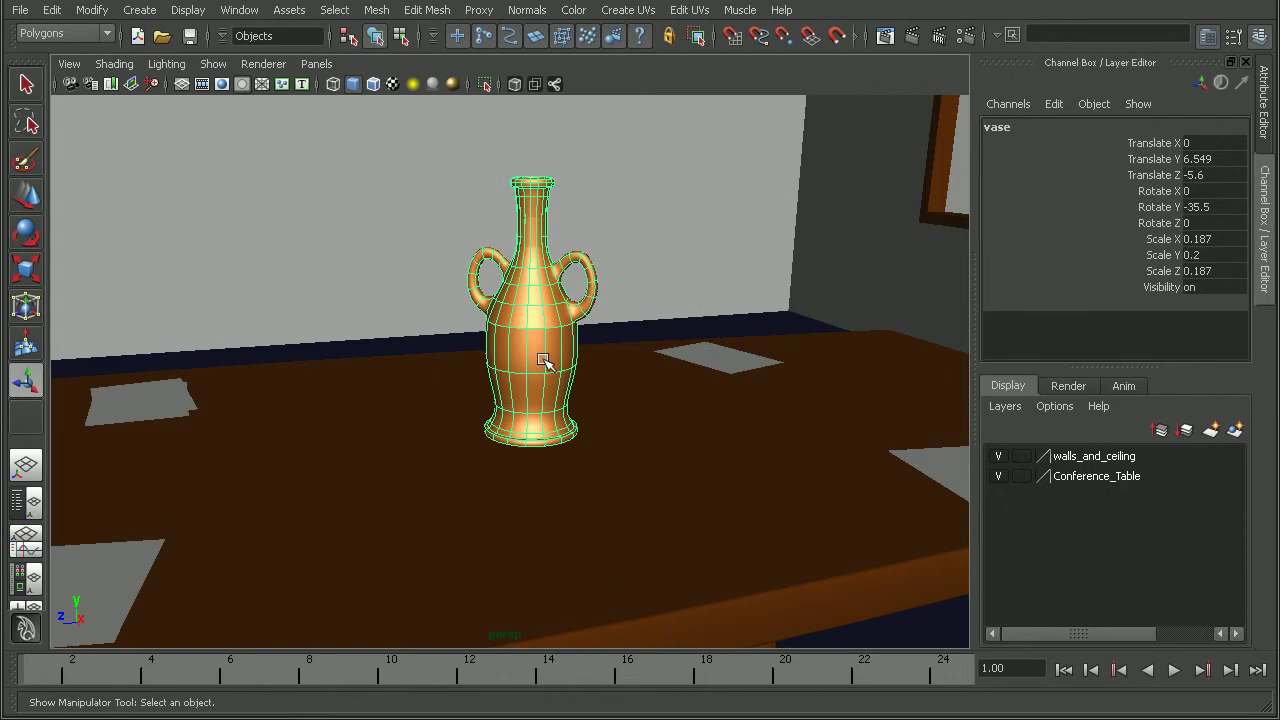
pyautogui.click(522, 355)
pyautogui.press('Up')
pyautogui.keyDown('alt'); pyautogui.moveTo(630, 380); pyautogui.dragTo(644, 293, button='middle'); pyautogui.keyUp('alt')
pyautogui.scroll(-3, 644, 293)
# - Move the vase down on Y so polySurface5 sinks below the tabletop, checking from below
pyautogui.press('w')
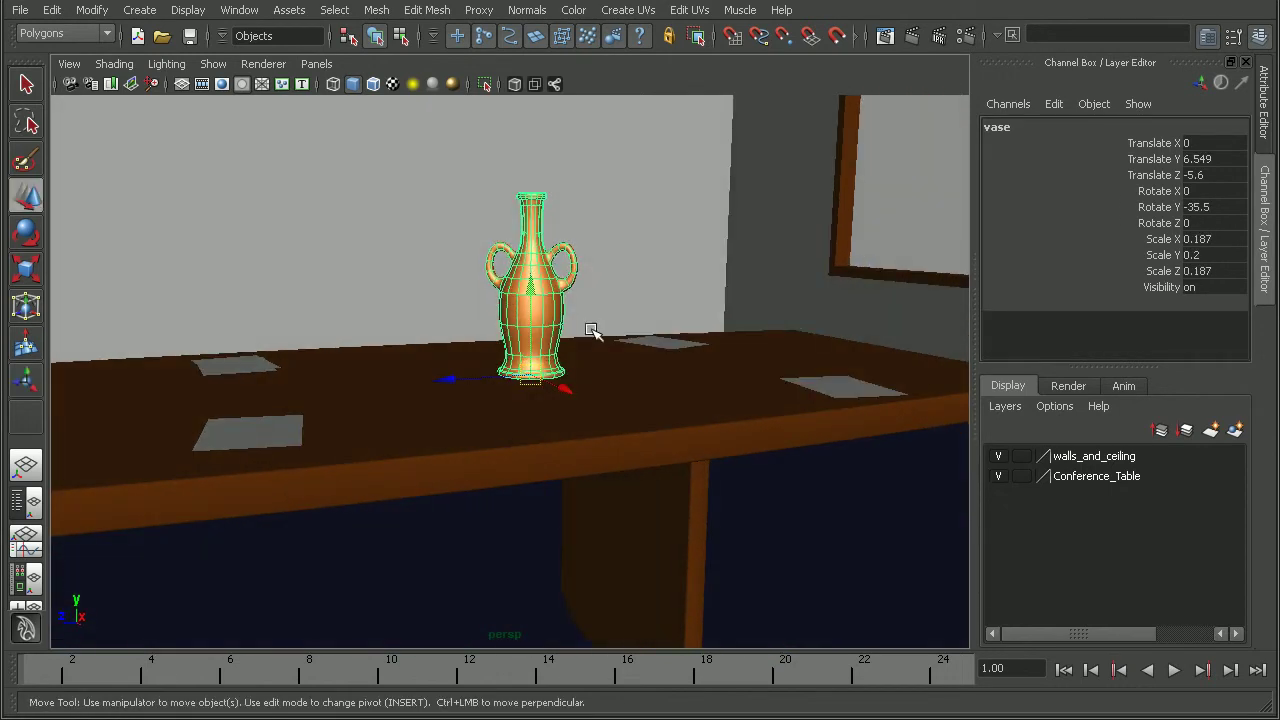
pyautogui.moveTo(524, 295); pyautogui.dragTo(505, 414)
pyautogui.click(536, 345)
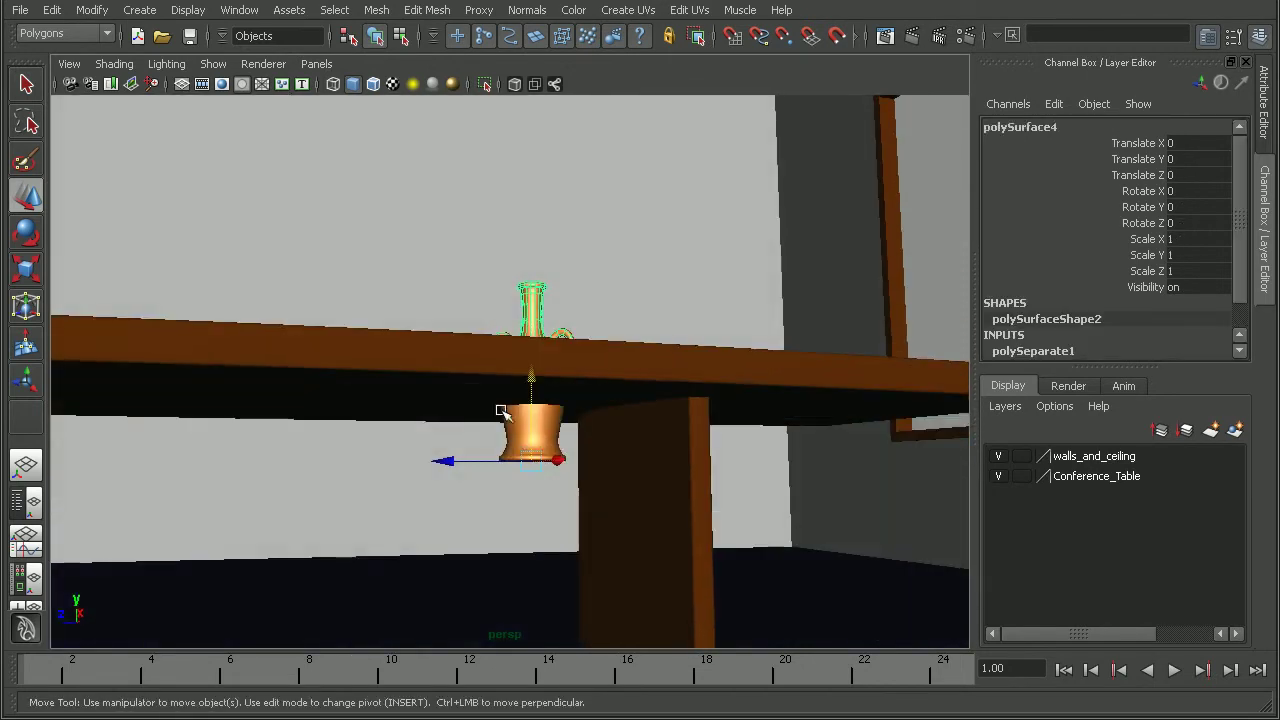
pyautogui.click(526, 442)
pyautogui.keyDown('alt'); pyautogui.moveTo(566, 452); pyautogui.dragTo(598, 432); pyautogui.keyUp('alt')
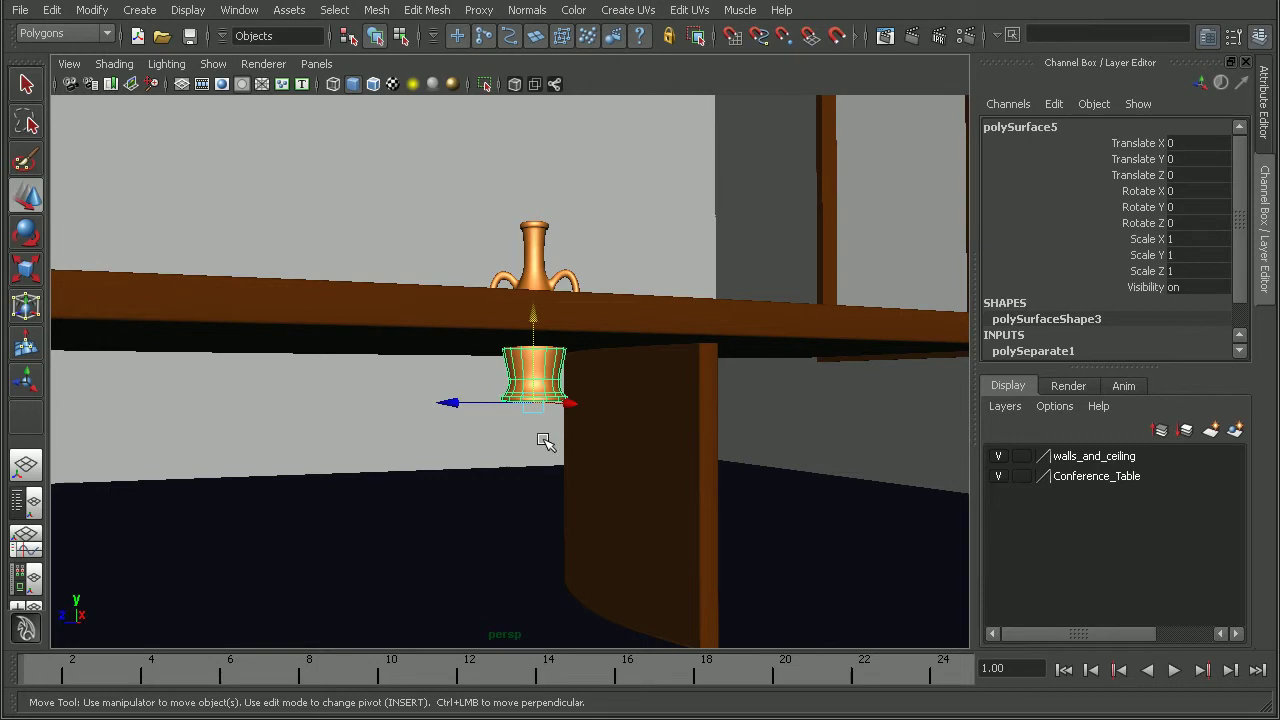
pyautogui.keyDown('alt'); pyautogui.moveTo(546, 437); pyautogui.dragTo(631, 437); pyautogui.keyUp('alt')
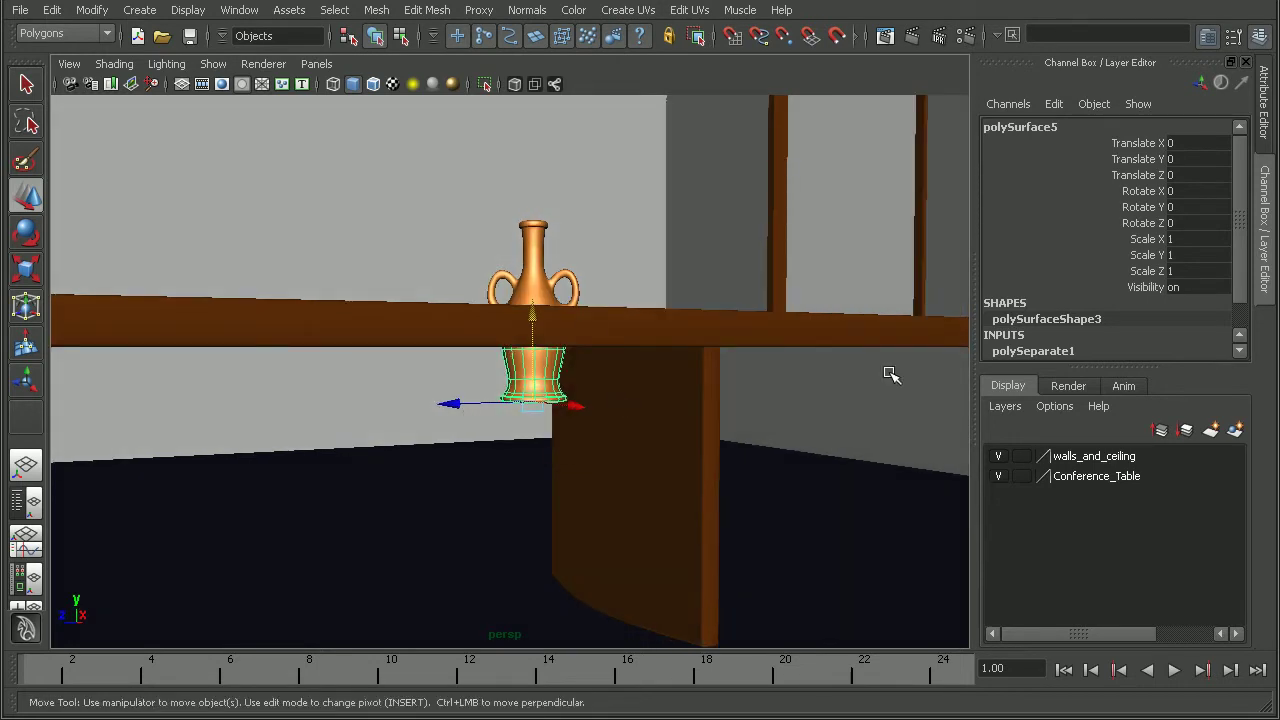
pyautogui.click(1187, 287)
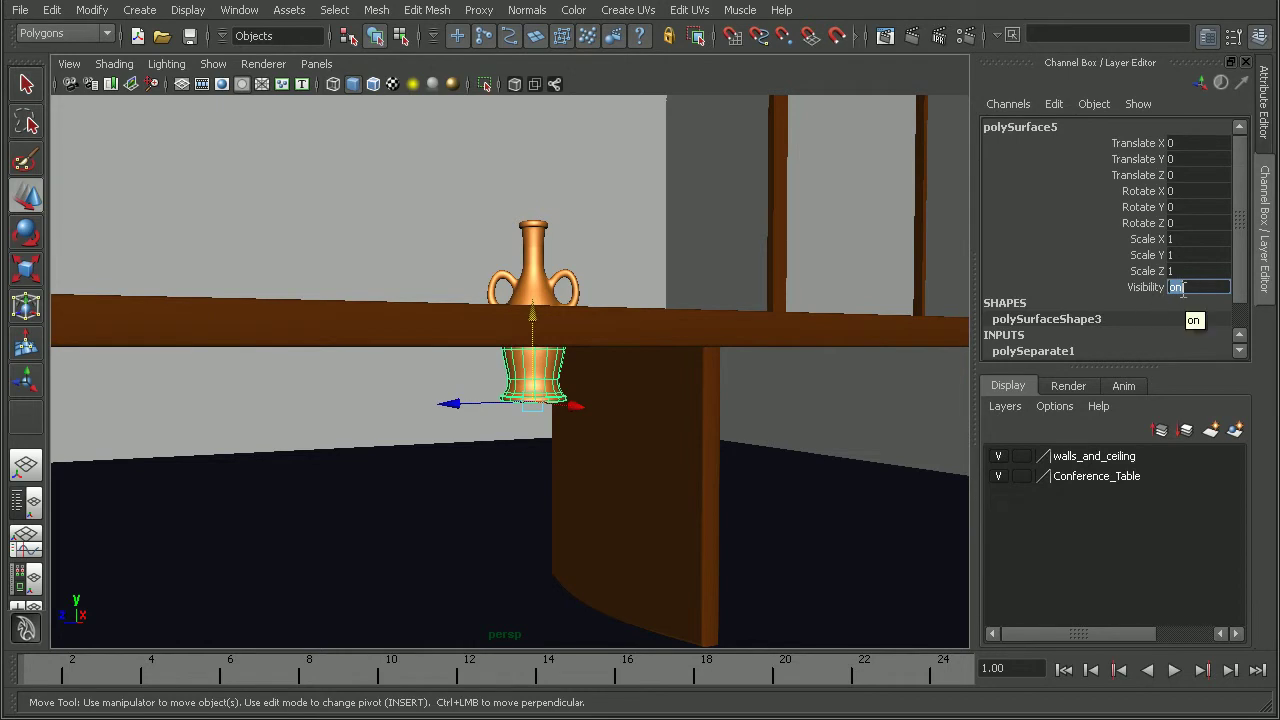
pyautogui.write('off')
pyautogui.press('Return')
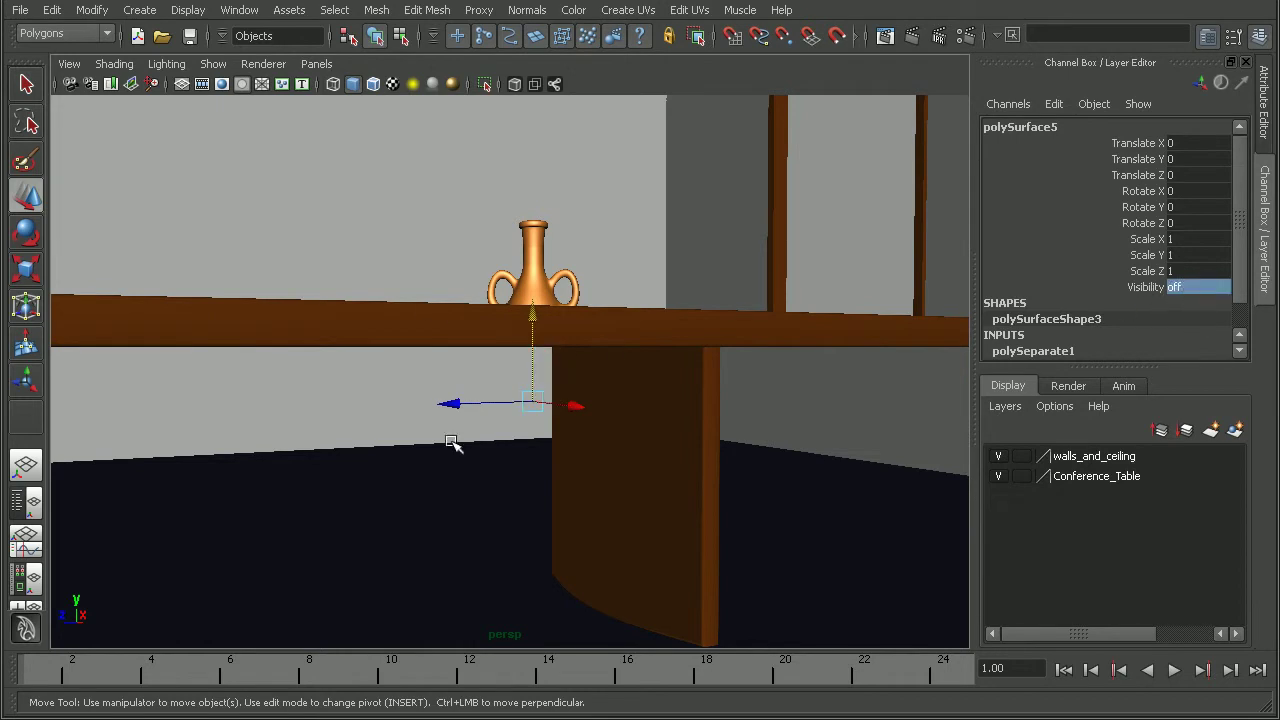
pyautogui.click(1190, 288)
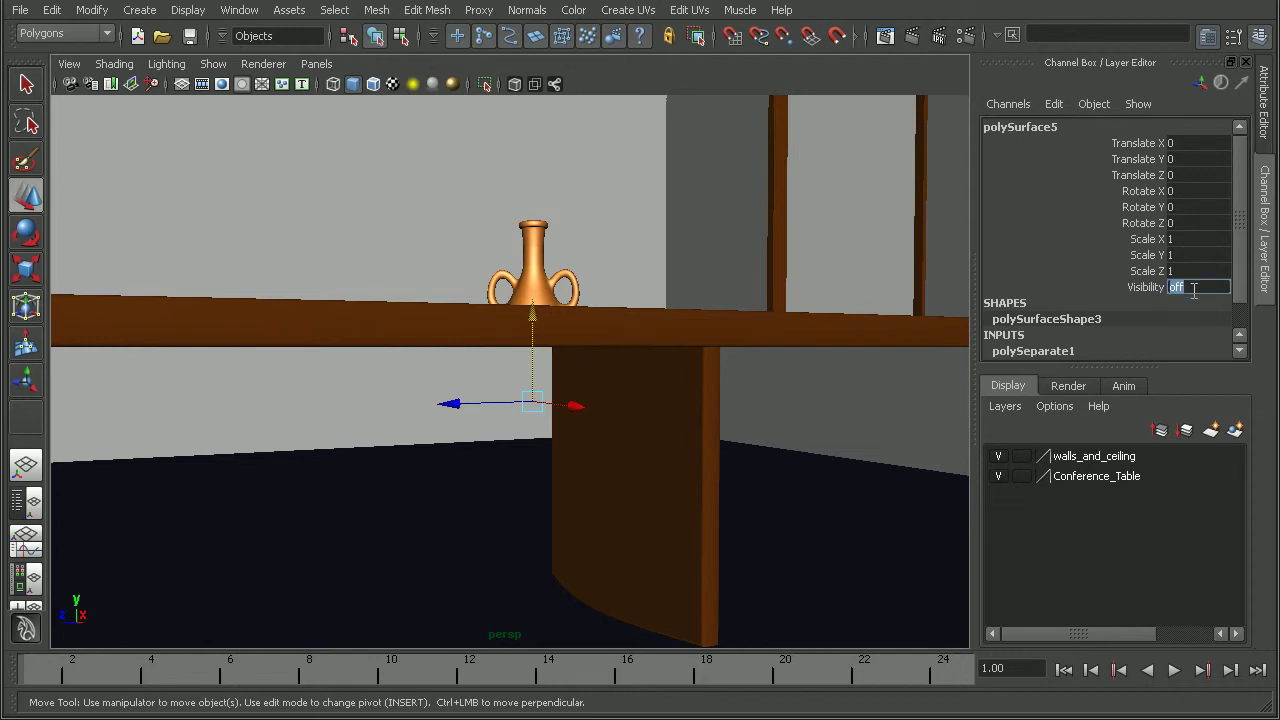
pyautogui.write('on')
pyautogui.press('Return')
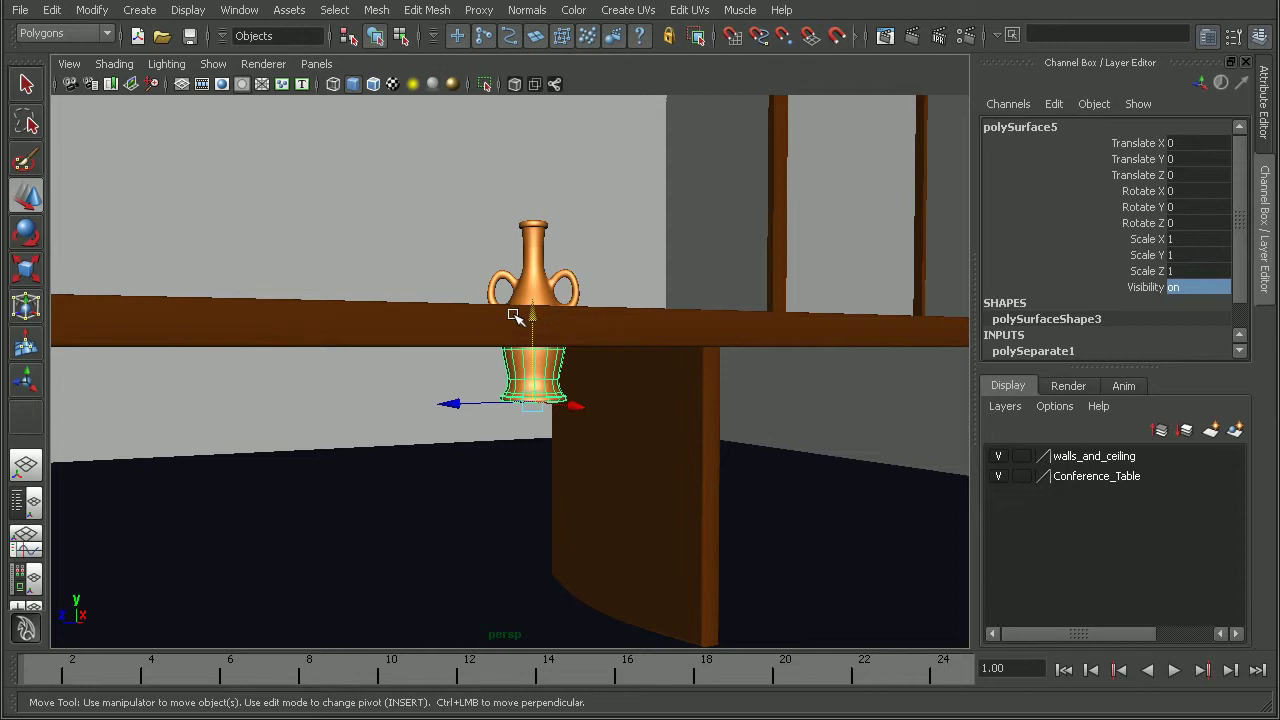
# - Uncheck Primary Visibility in polySurfaceShape3's Render Stats and verify with a test render
pyautogui.click(1265, 118)
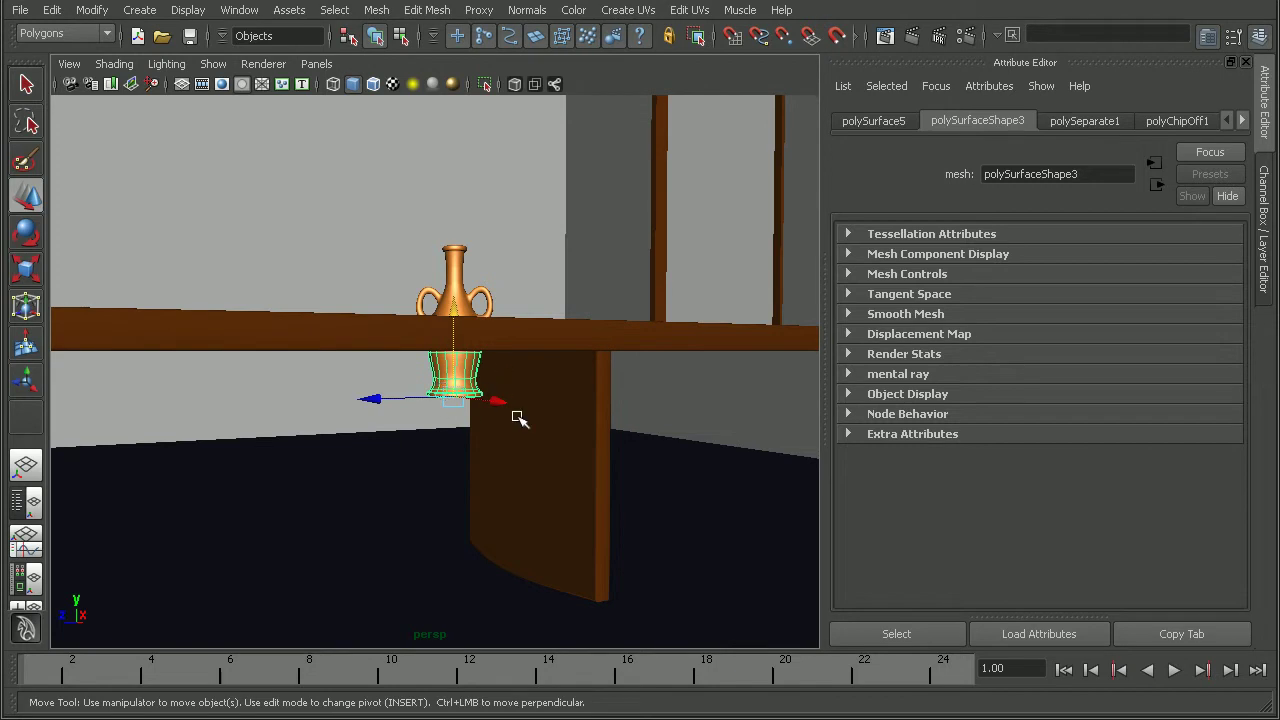
pyautogui.click(905, 353)
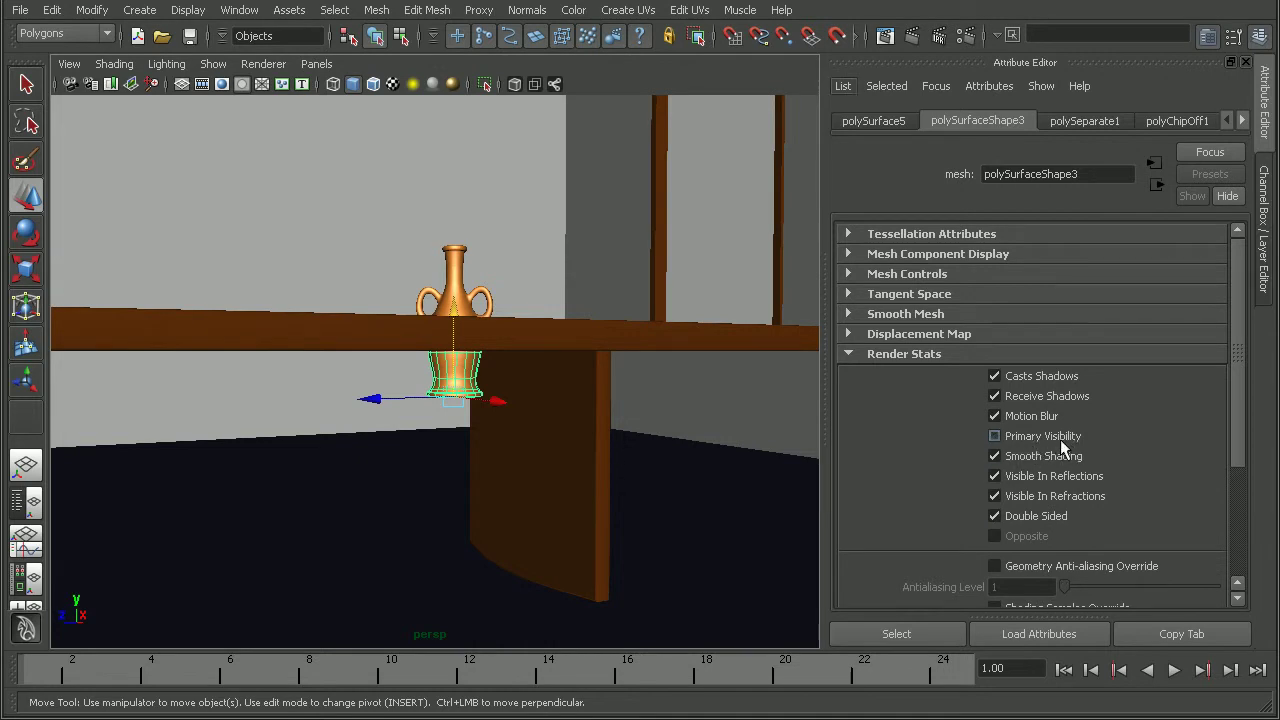
pyautogui.moveTo(580, 429)
pyautogui.keyDown('alt'); pyautogui.mouseDown()
pyautogui.moveTo(557, 423)
pyautogui.moveTo(578, 430)
pyautogui.mouseUp(); pyautogui.keyUp('alt')
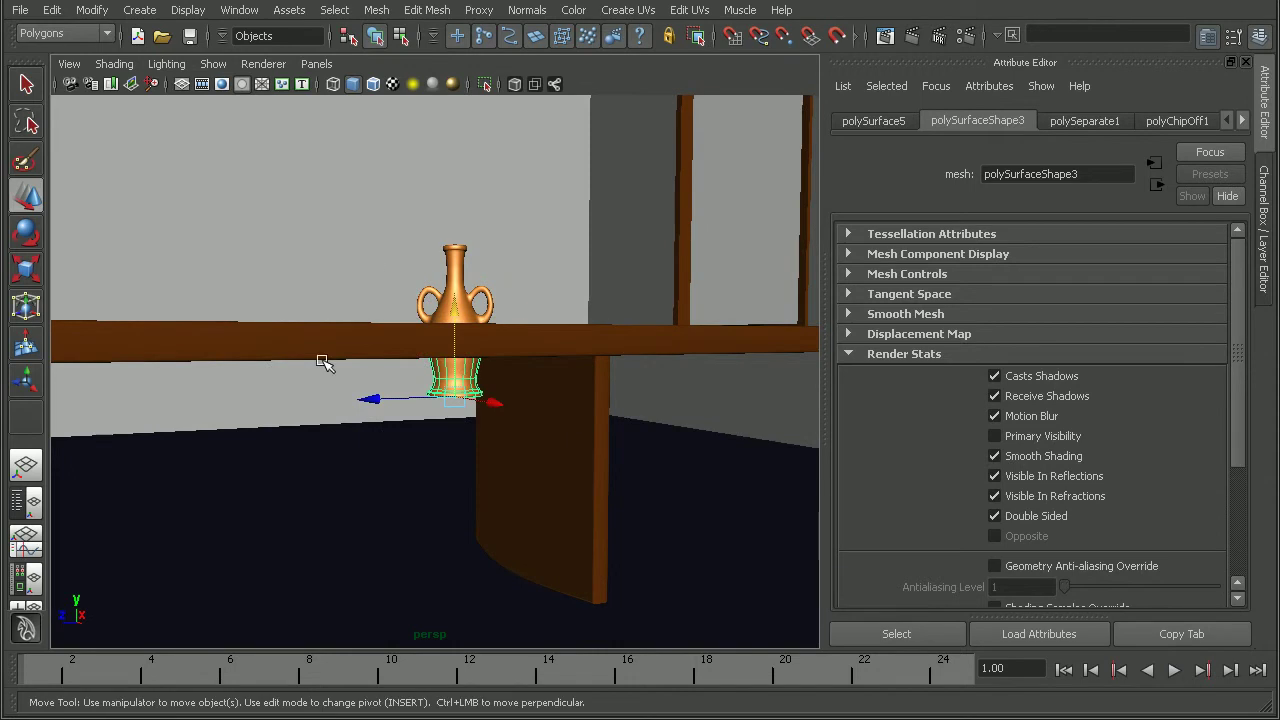
pyautogui.click(911, 36)
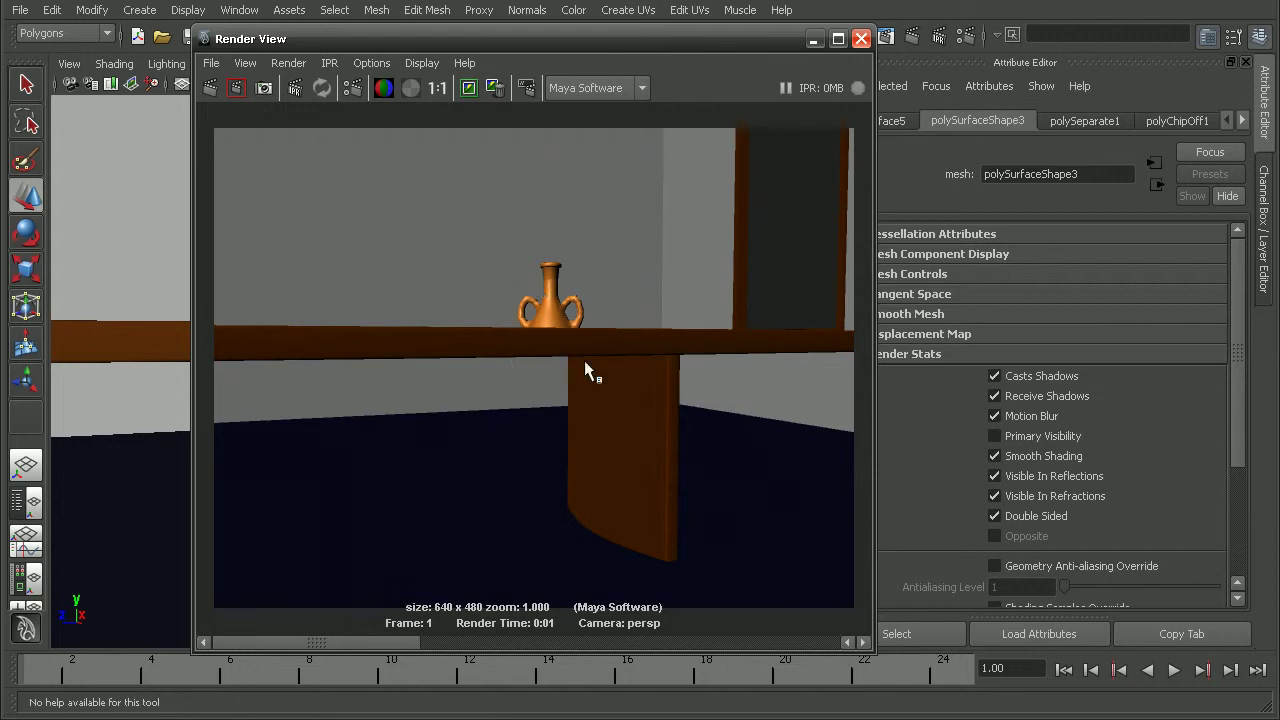
pyautogui.click(860, 38)
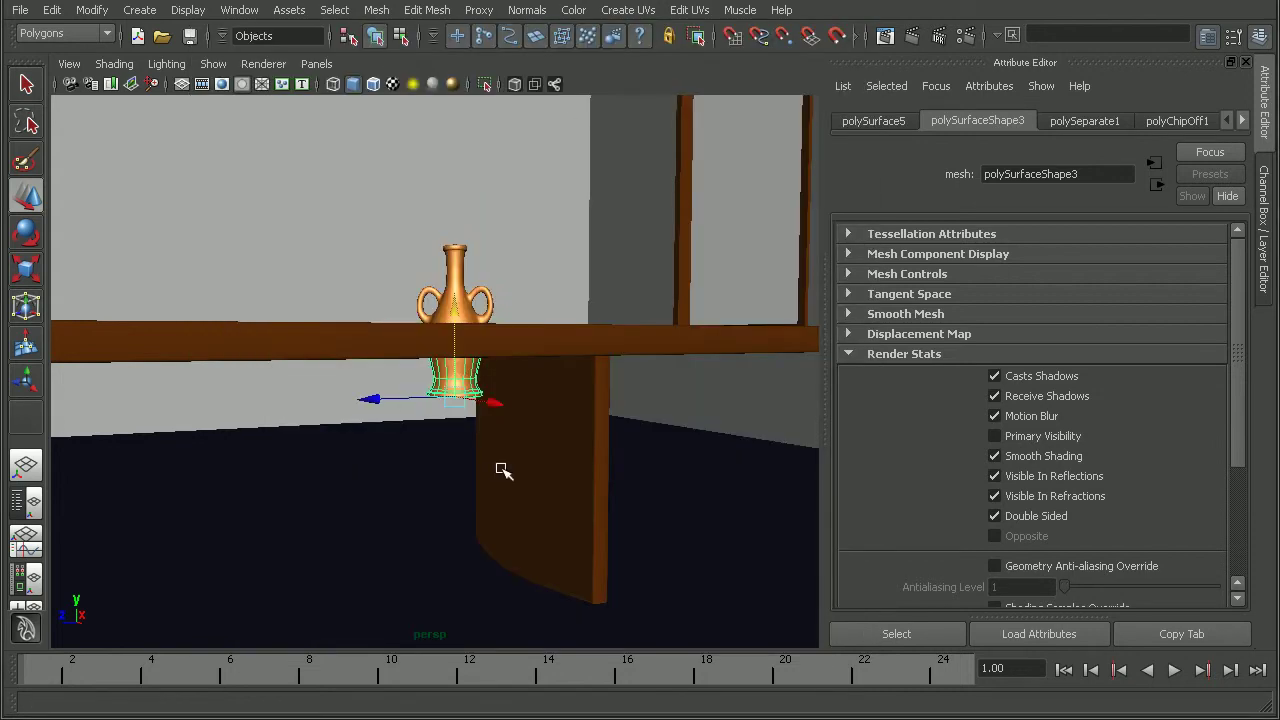
# - Put the bottom piece on a new layer named vaseBottom_displayLayer and turn its visibility off
pyautogui.click(1263, 230)
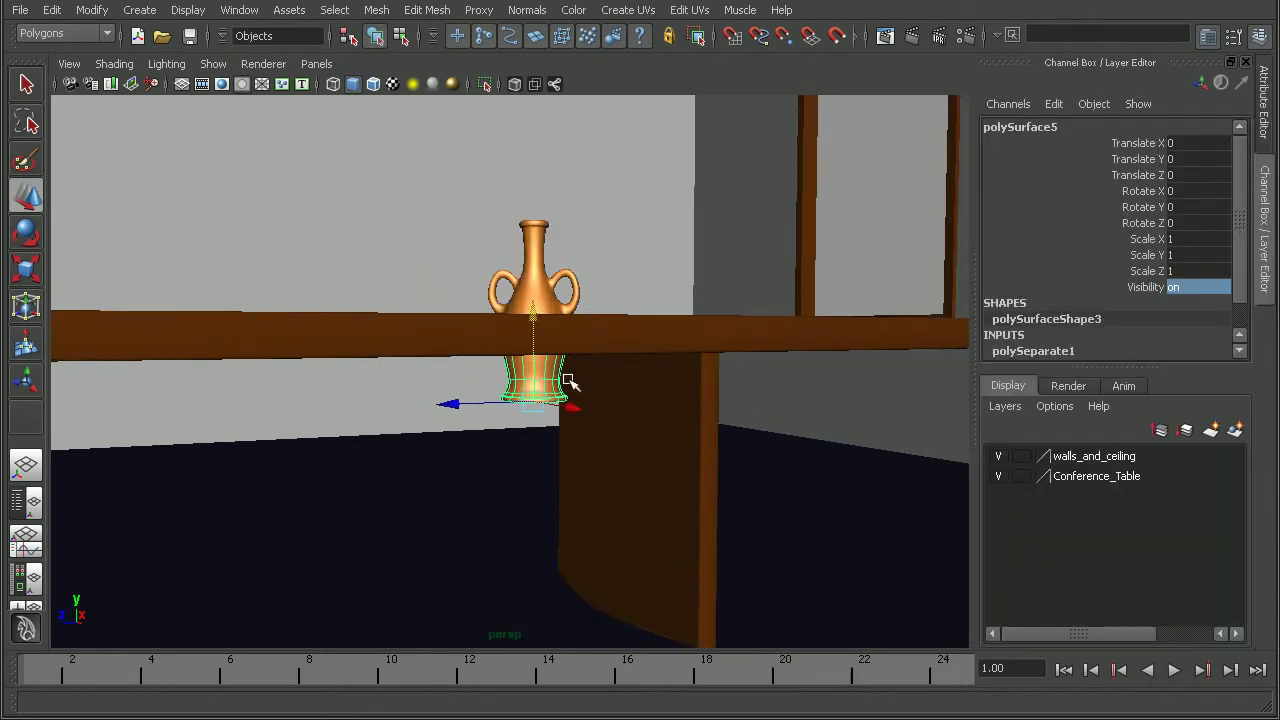
pyautogui.click(1236, 431)
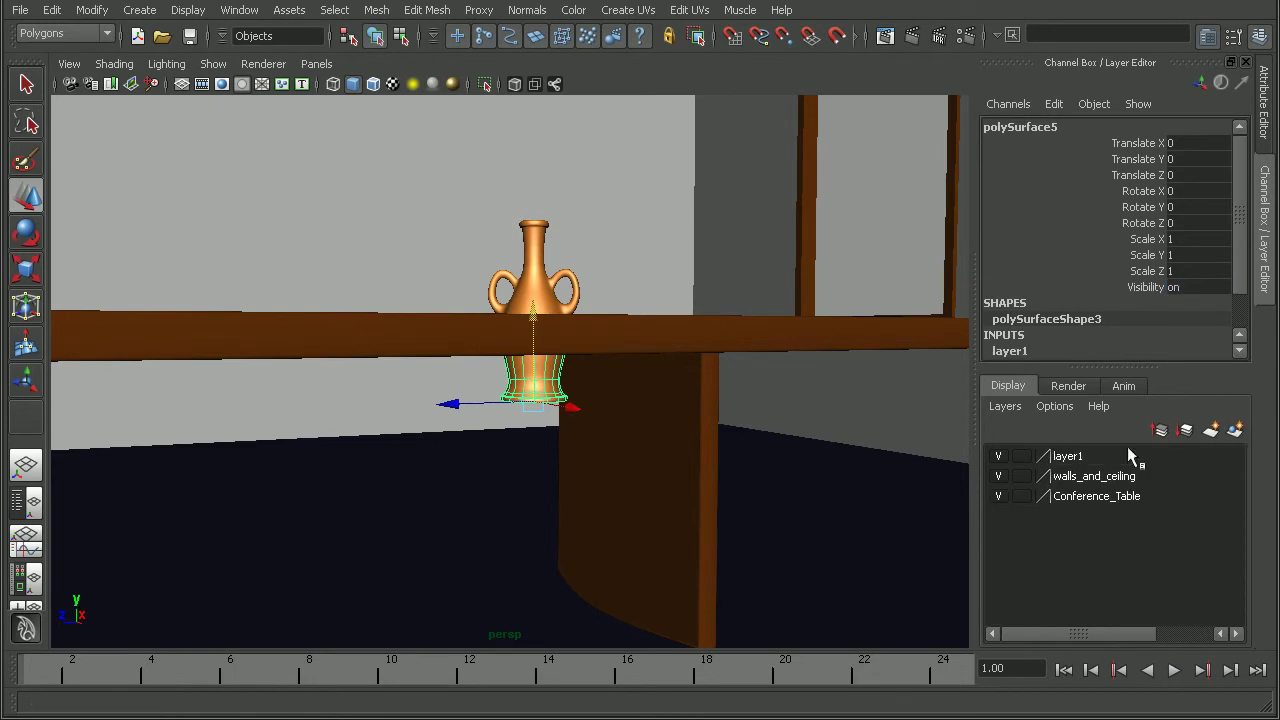
pyautogui.click(1094, 457)
pyautogui.doubleClick(1070, 457)
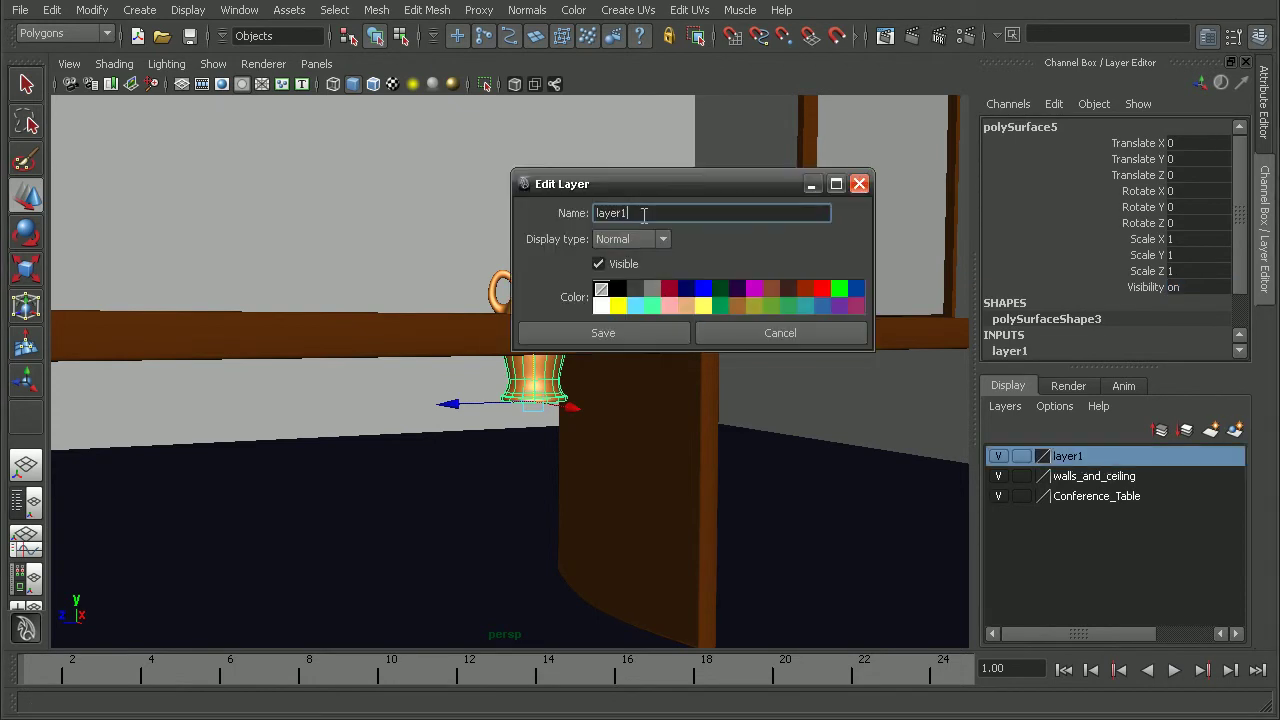
pyautogui.moveTo(642, 213); pyautogui.dragTo(500, 213)
pyautogui.write('vaseBottom_displayLayer')
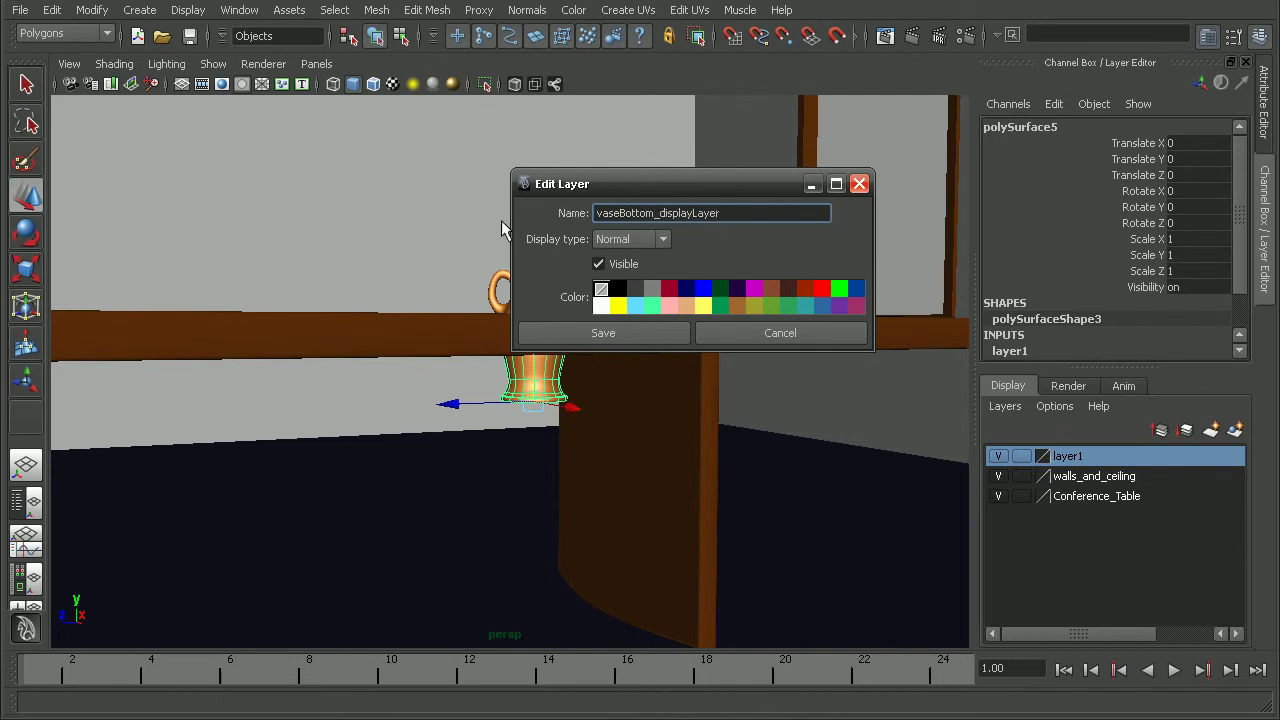
pyautogui.click(590, 334)
pyautogui.click(1000, 459)
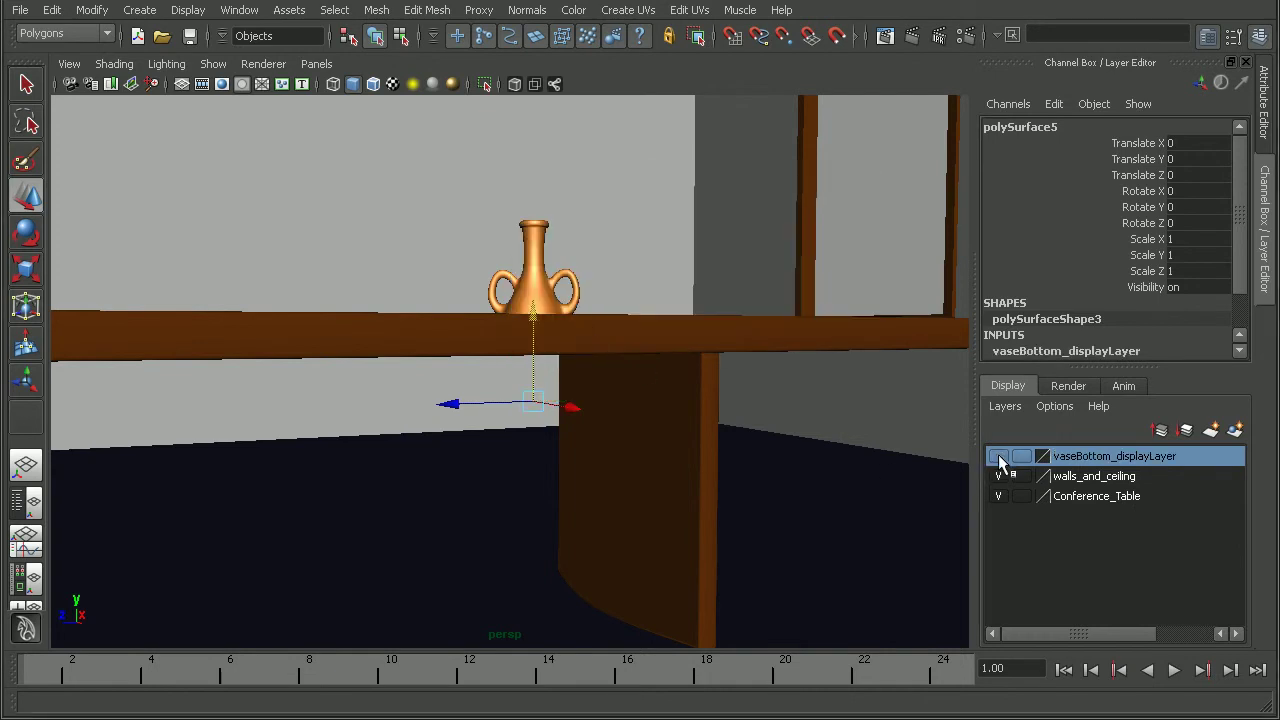